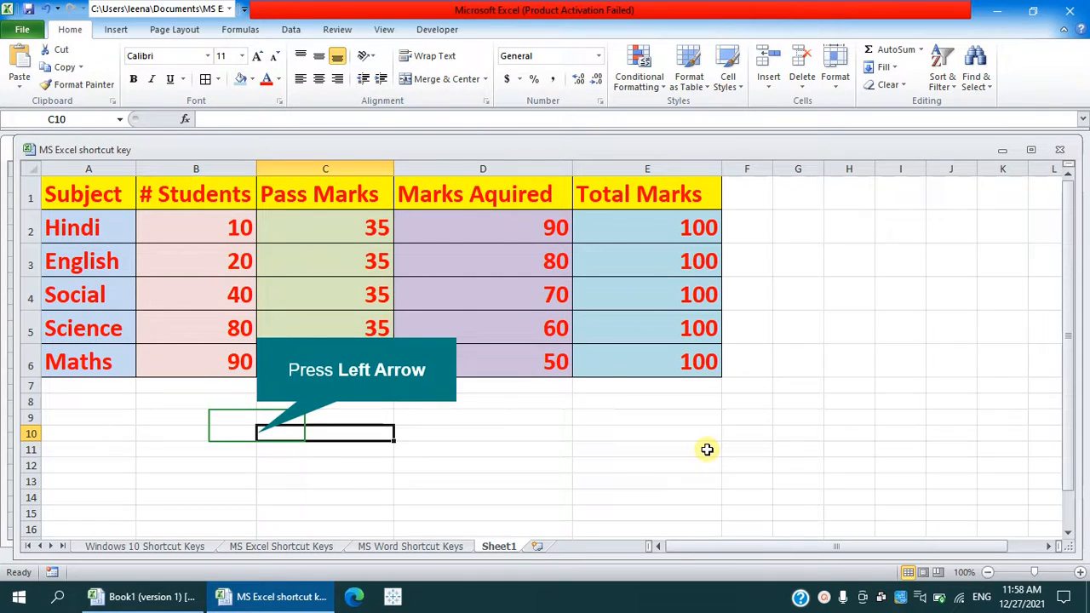
# - Look over the table's header row, from Subject across to Total Marks
pyautogui.press('Up')
pyautogui.press('Up')
pyautogui.press('Up')
pyautogui.press('Up')
pyautogui.press('Up')
pyautogui.press('Up')
pyautogui.press('Up')
pyautogui.press('Up')
pyautogui.press('Up')
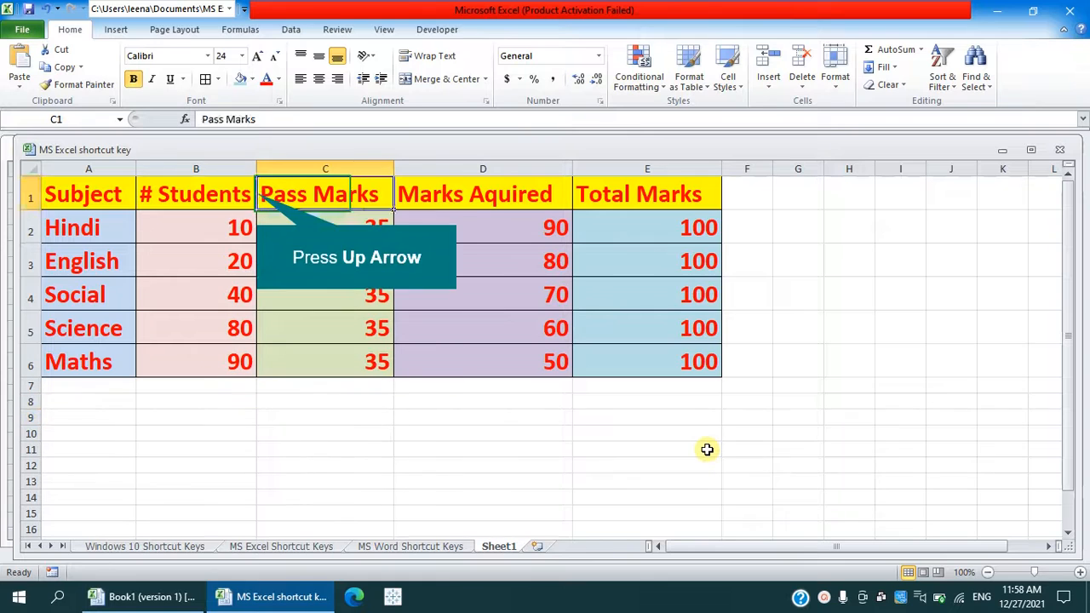
pyautogui.press('Left')
pyautogui.press('Left')
pyautogui.press('Right')
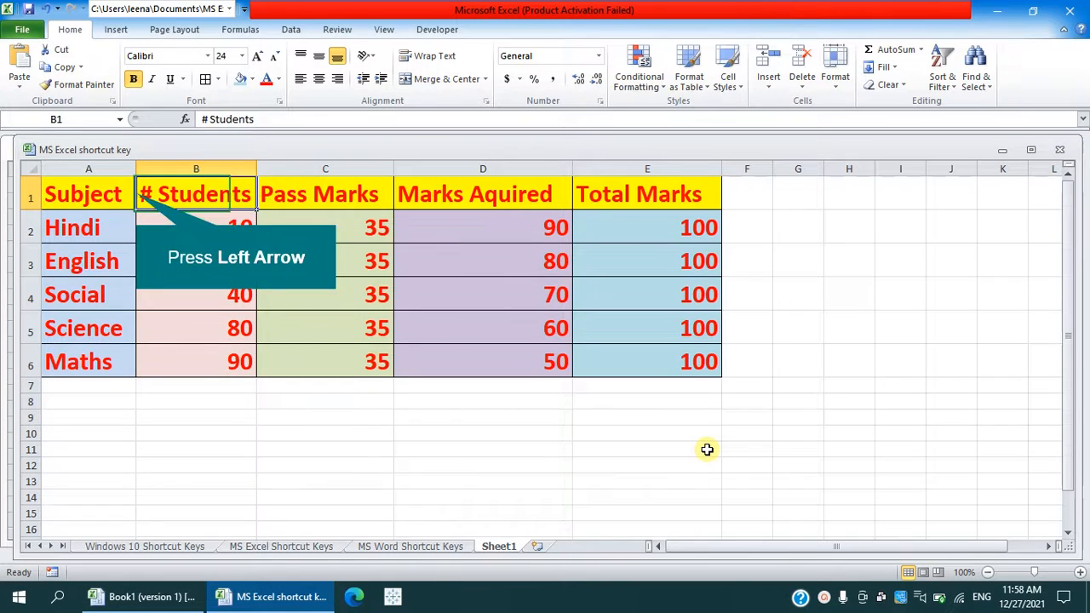
pyautogui.press('Left')
pyautogui.press('Right')
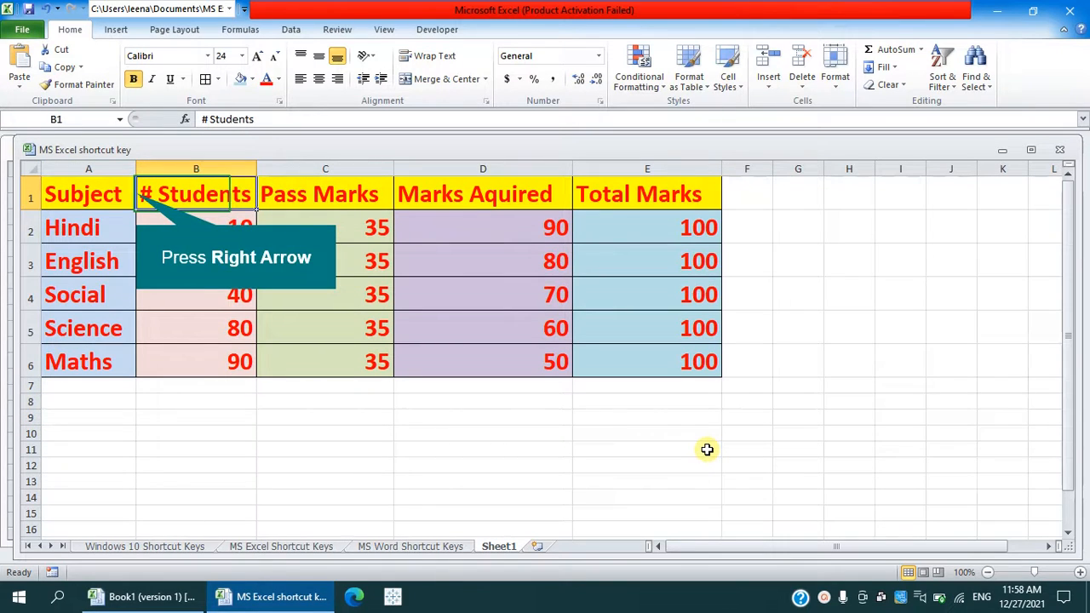
pyautogui.press('Right')
pyautogui.press('Left')
pyautogui.press('Left')
pyautogui.press('Right')
pyautogui.press('Right')
pyautogui.press('Right')
pyautogui.press('Right')
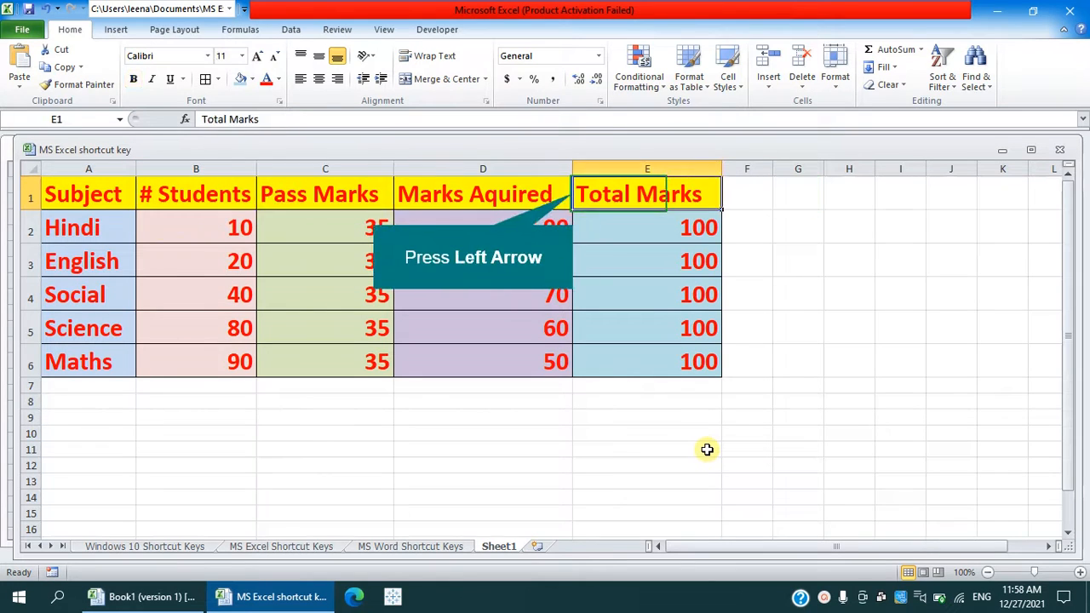
pyautogui.press('Left')
pyautogui.press('Left')
pyautogui.press('Left')
pyautogui.press('Left')
# - Look through the subject names in column A, from Hindi down to Maths
pyautogui.press('Down')
pyautogui.press('Down')
pyautogui.press('Down')
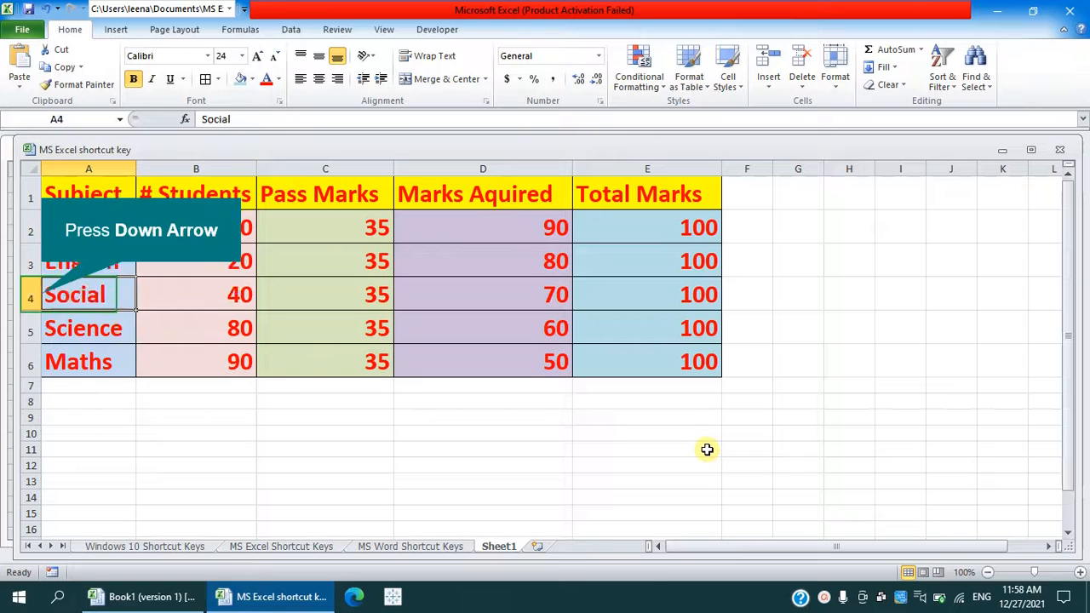
pyautogui.press('Down')
pyautogui.press('Down')
pyautogui.press('Up')
pyautogui.press('Up')
pyautogui.press('Up')
pyautogui.press('Up')
pyautogui.press('Up')
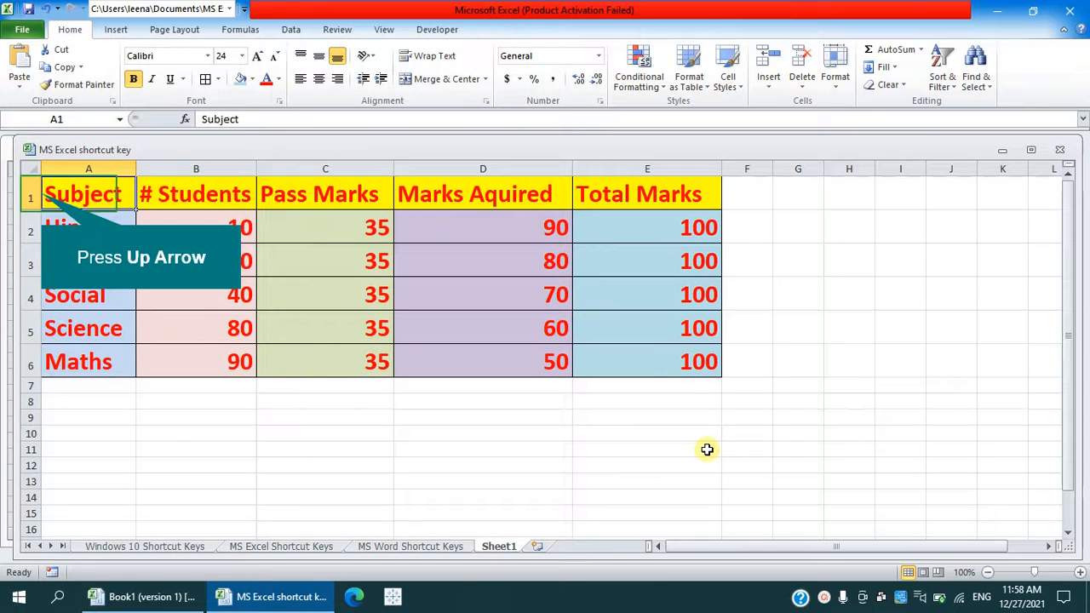
pyautogui.press('Right')
pyautogui.press('Left')
pyautogui.press('Right')
pyautogui.press('Left')
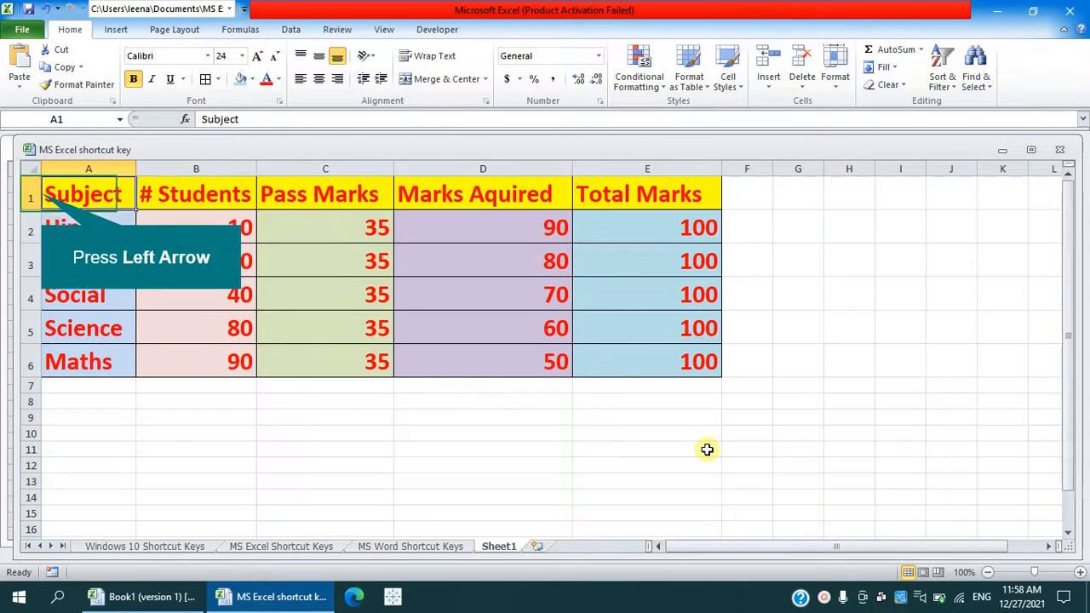
pyautogui.press('Down')
pyautogui.press('Down')
pyautogui.press('Down')
pyautogui.press('Up')
pyautogui.press('Up')
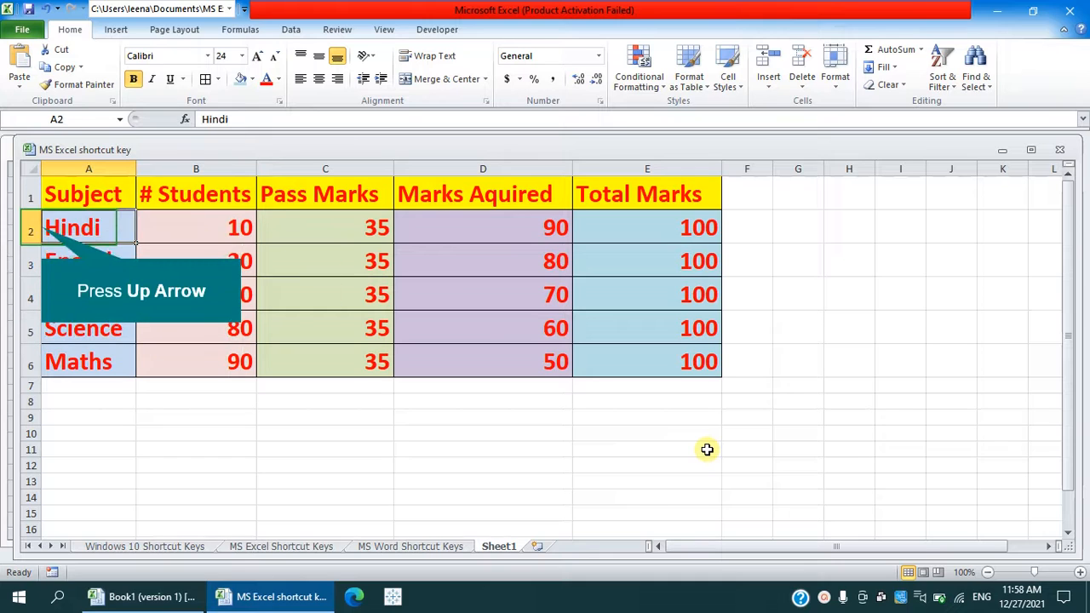
pyautogui.press('Up')
# - Examine the entries under Marks Aquired and Total Marks for the individual subjects
pyautogui.press('Right')
pyautogui.press('Right')
pyautogui.press('Down')
pyautogui.press('Down')
pyautogui.press('Right')
pyautogui.press('Down')
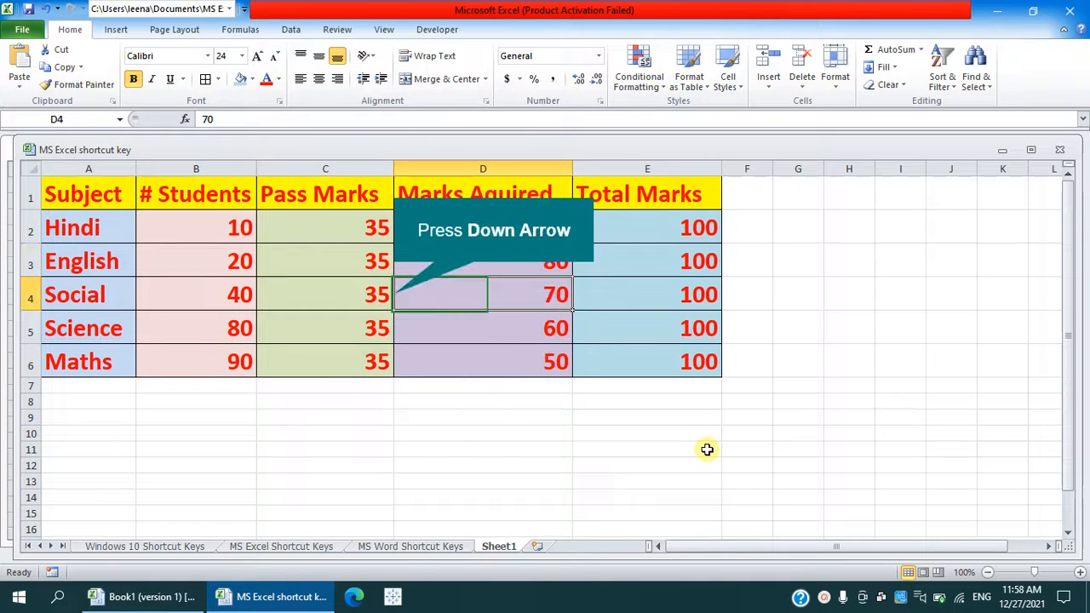
pyautogui.press('Up')
pyautogui.press('Up')
pyautogui.press('Up')
pyautogui.press('Right')
pyautogui.press('Down')
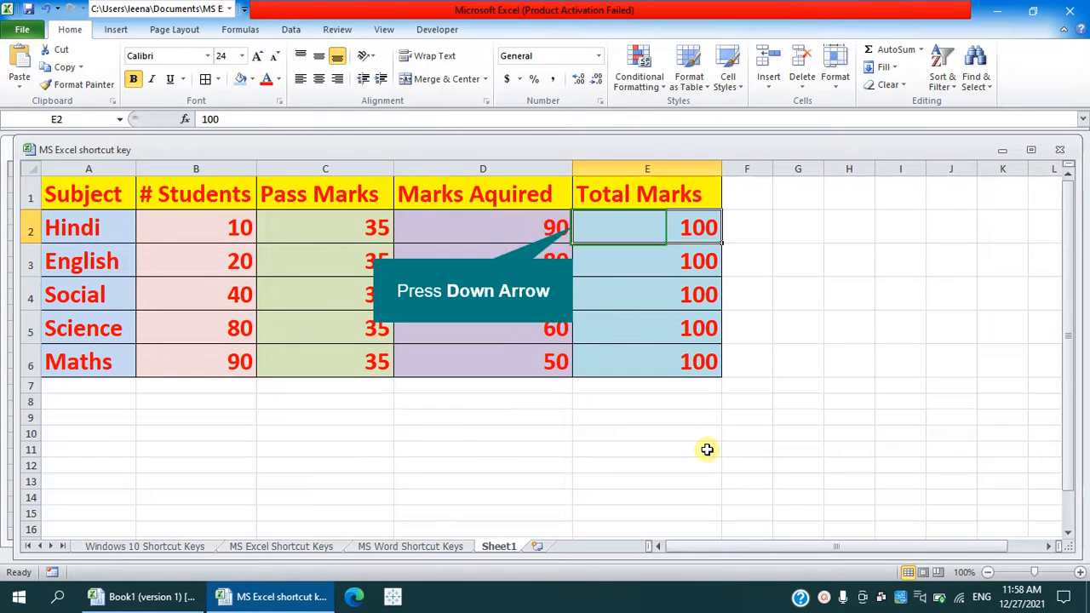
pyautogui.press('Down')
pyautogui.press('Down')
pyautogui.press('Down')
pyautogui.press('Up')
pyautogui.press('Up')
pyautogui.press('Up')
pyautogui.press('Up')
pyautogui.press('Left')
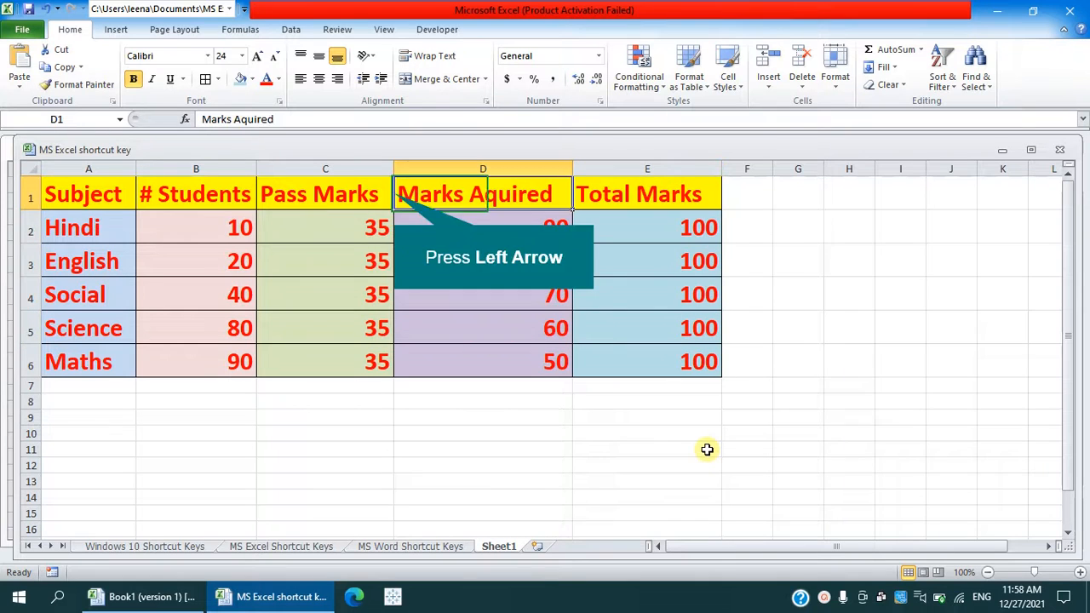
# - Go over the column headings in row 1 again, from Subject to Total Marks
pyautogui.press('Left')
pyautogui.press('Left')
pyautogui.press('Left')
pyautogui.press('Right')
pyautogui.press('Left')
pyautogui.press('Right')
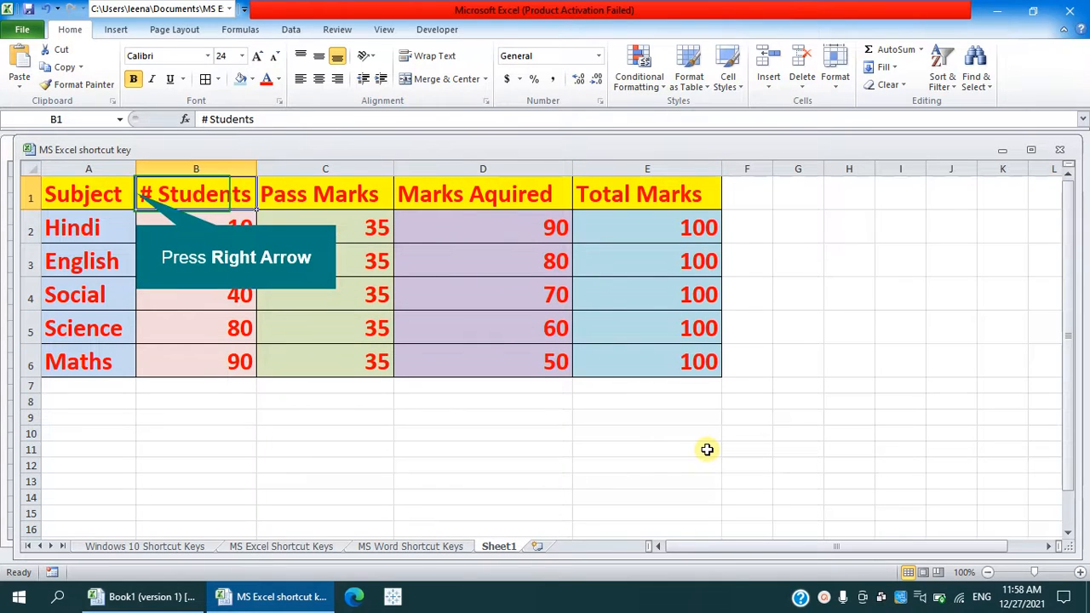
pyautogui.press('Right')
pyautogui.press('Left')
pyautogui.press('Left')
pyautogui.press('Right')
pyautogui.press('Right')
pyautogui.press('Right')
pyautogui.press('Right')
pyautogui.press('Right')
# - Recheck the subject rows in column A and the headings across row 1
pyautogui.press('Left')
pyautogui.press('Left')
pyautogui.press('Left')
pyautogui.press('Left')
pyautogui.press('Left')
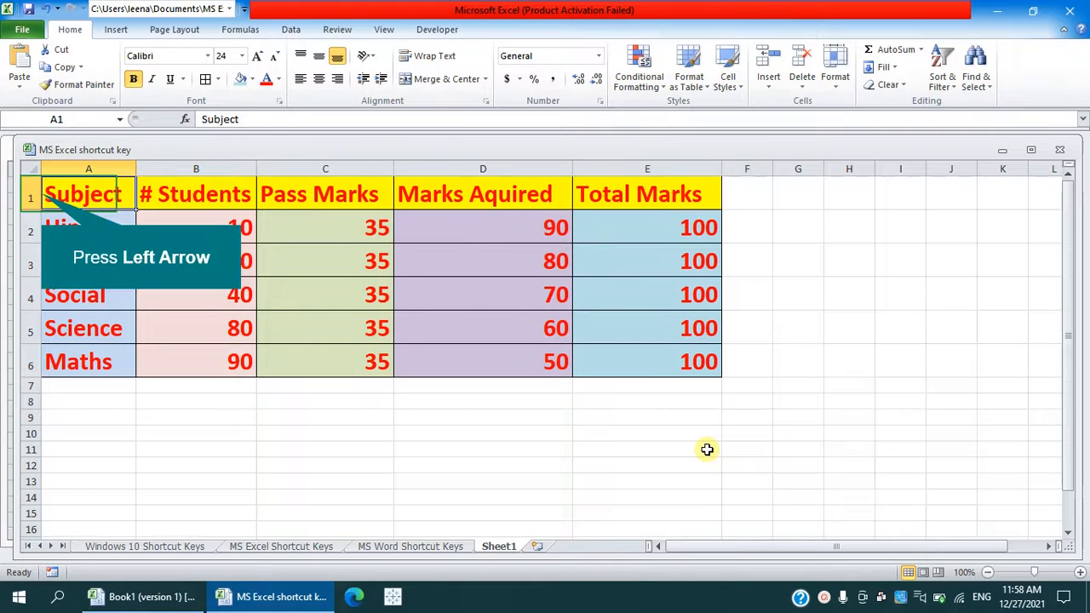
pyautogui.press('Down')
pyautogui.press('Down')
pyautogui.press('Down')
pyautogui.press('Down')
pyautogui.press('Down')
pyautogui.press('Right')
pyautogui.press('Left')
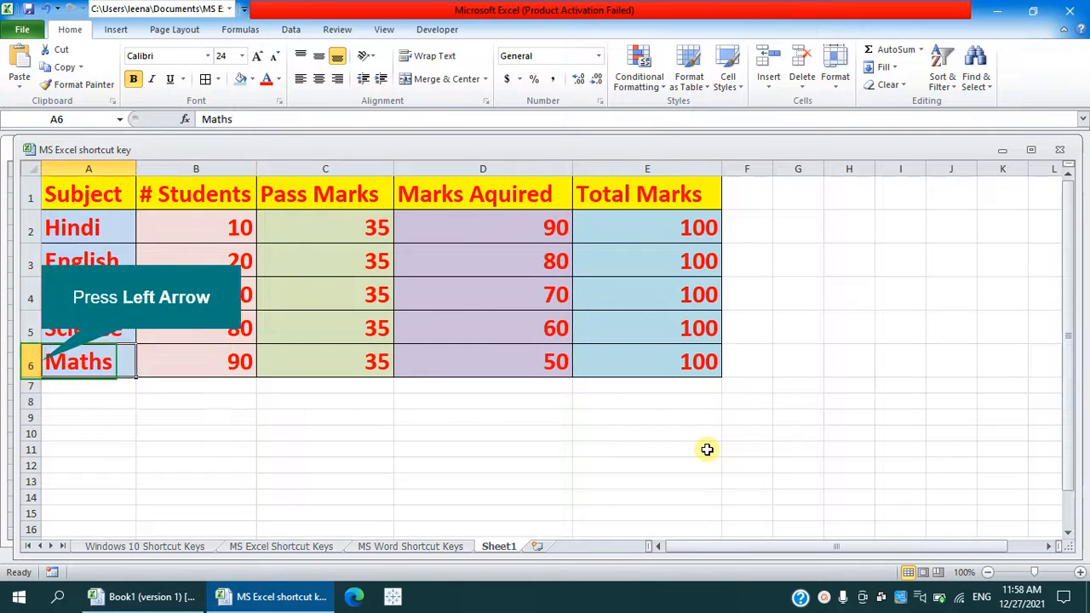
pyautogui.press('Up')
pyautogui.press('Up')
pyautogui.press('Up')
pyautogui.press('Up')
pyautogui.press('Up')
pyautogui.press('Right')
pyautogui.press('Right')
pyautogui.press('Right')
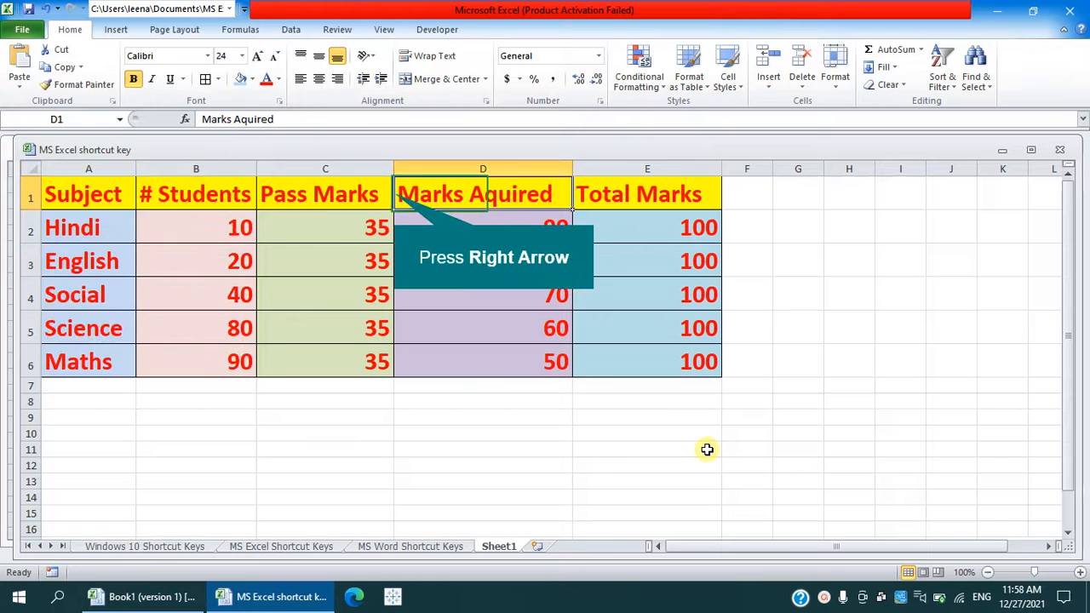
pyautogui.press('Right')
pyautogui.press('Left')
pyautogui.press('Left')
pyautogui.press('Left')
pyautogui.press('Left')
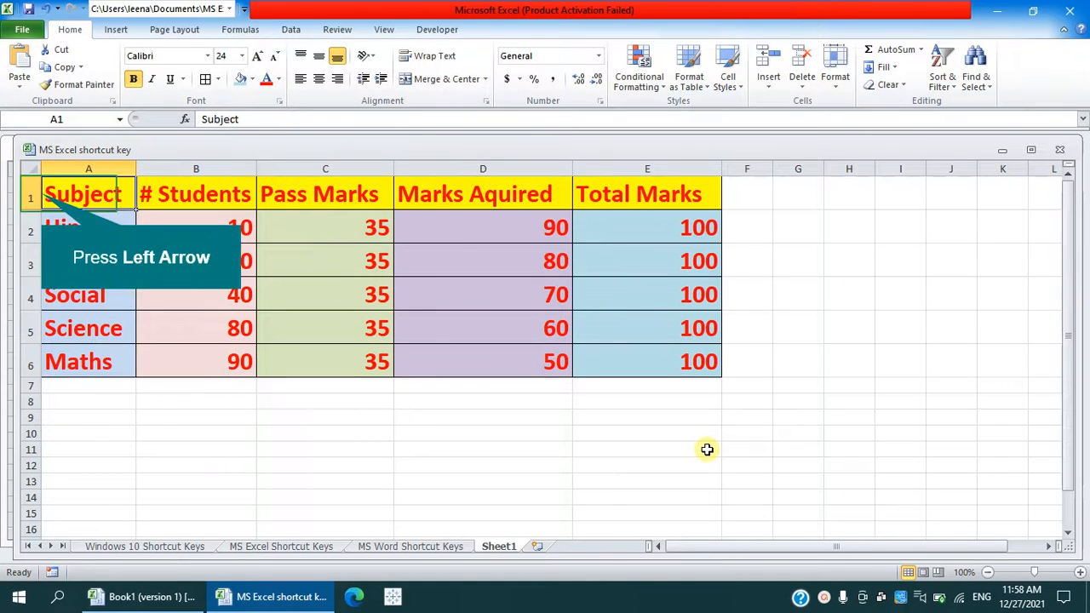
pyautogui.press('Down')
pyautogui.press('Down')
pyautogui.press('Down')
pyautogui.press('Down')
pyautogui.press('Up')
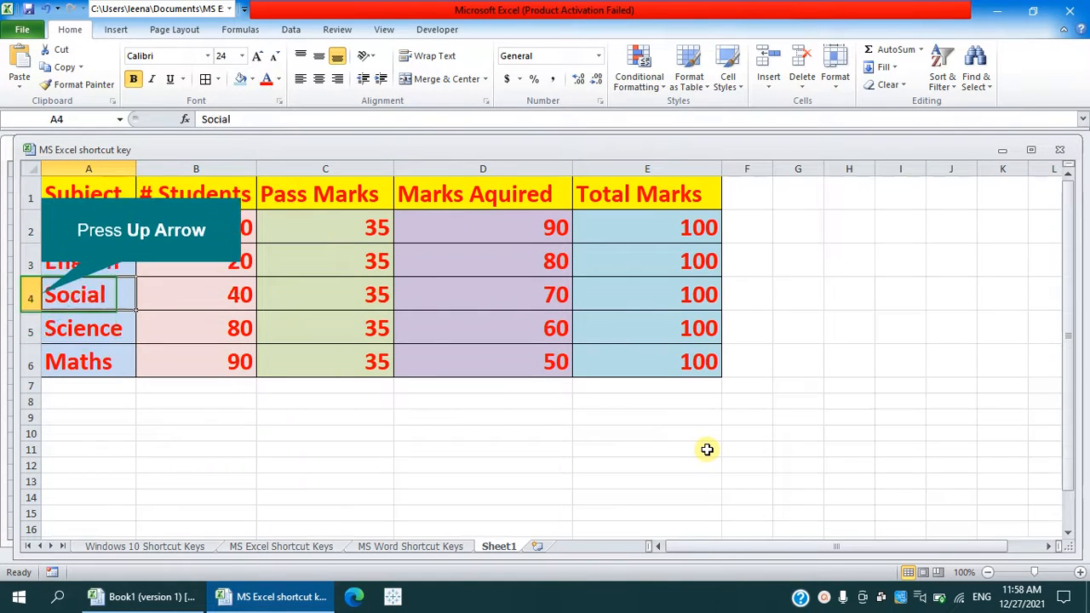
# - Select the whole marks table with its headers, from Subject in A1 through the last Total Marks value in E6
pyautogui.press('Up')
pyautogui.press('Up')
pyautogui.press('Up')
pyautogui.hotkey('shift', 'Right')
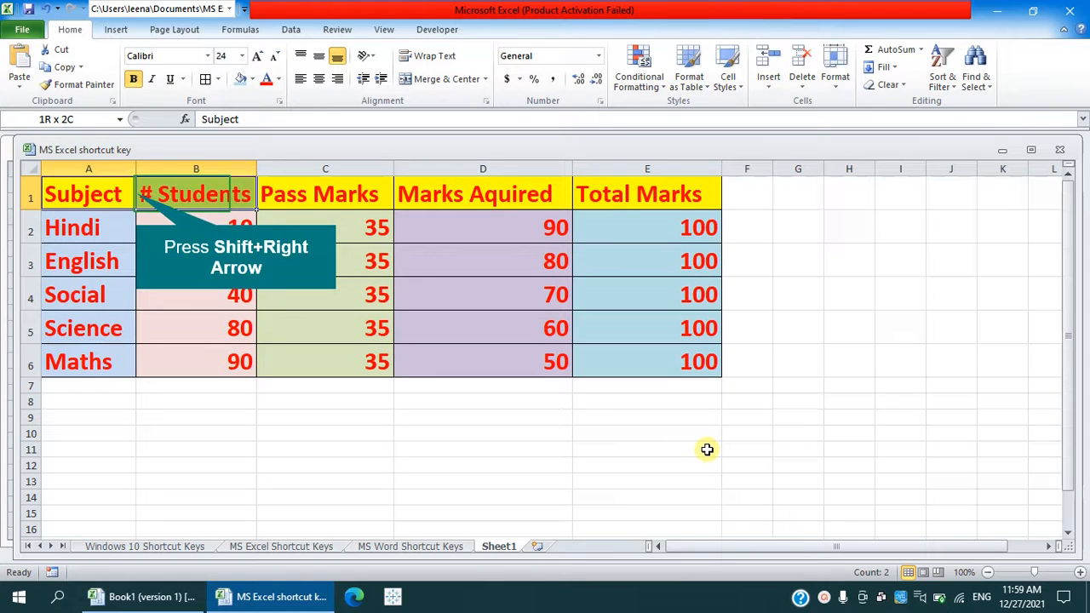
pyautogui.hotkey('shift', 'Right')
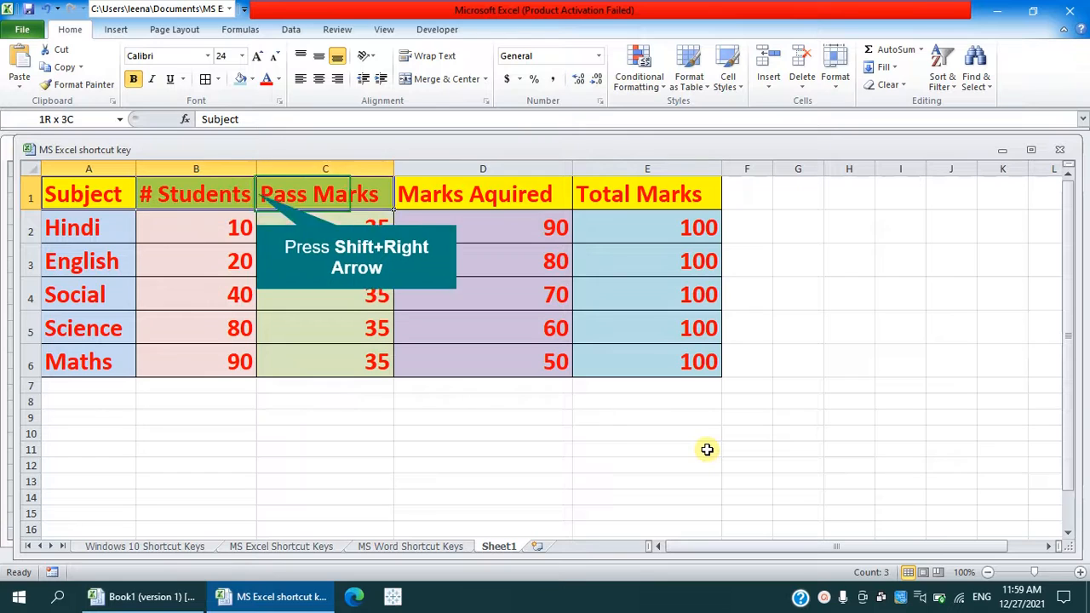
pyautogui.hotkey('shift', 'Right')
pyautogui.hotkey('shift', 'Right')
pyautogui.hotkey('shift', 'Down')
pyautogui.hotkey('shift', 'Down')
pyautogui.hotkey('shift', 'Down')
pyautogui.hotkey('shift', 'Down')
pyautogui.hotkey('shift', 'Down')
# - Look through the column chart types offered for the selected table, including the 2-D, 3-D, Cylinder, Cone and Pyramid variants
pyautogui.press('alt')
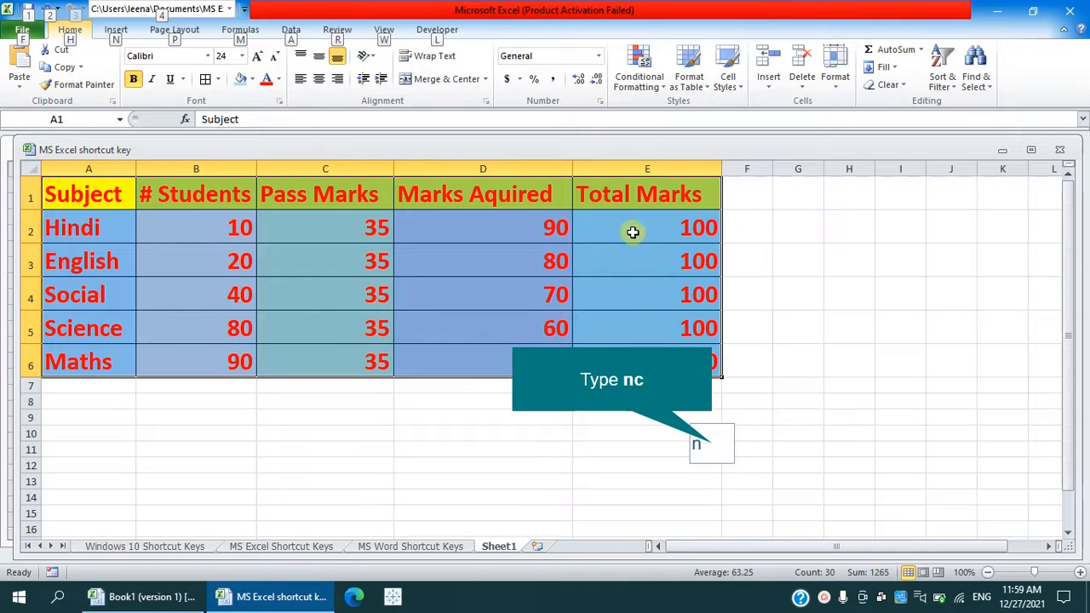
pyautogui.press('n')
pyautogui.press('c')
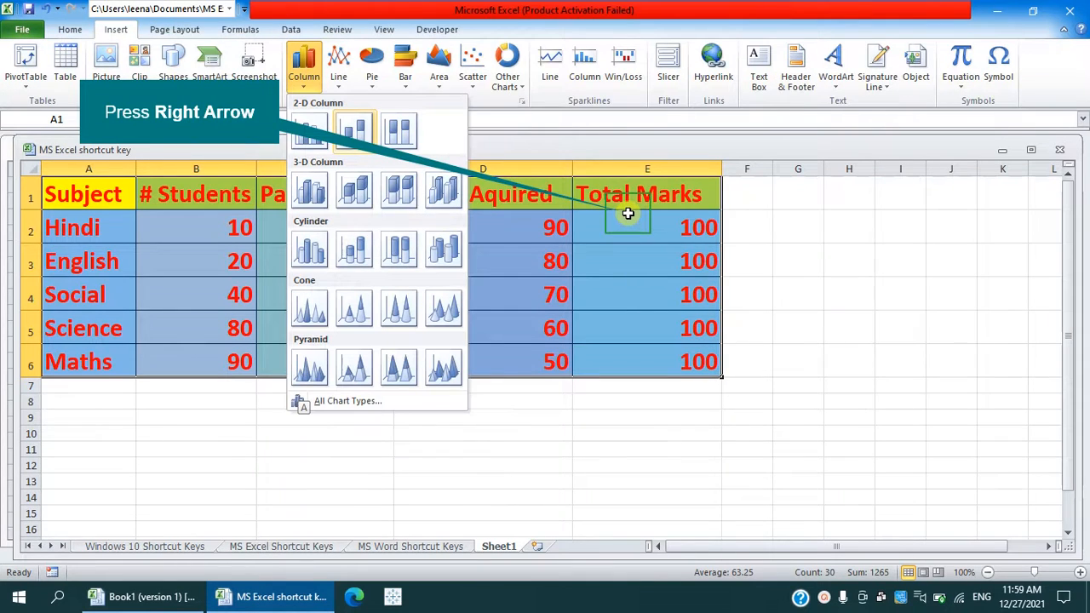
pyautogui.press('Down')
pyautogui.press('Up')
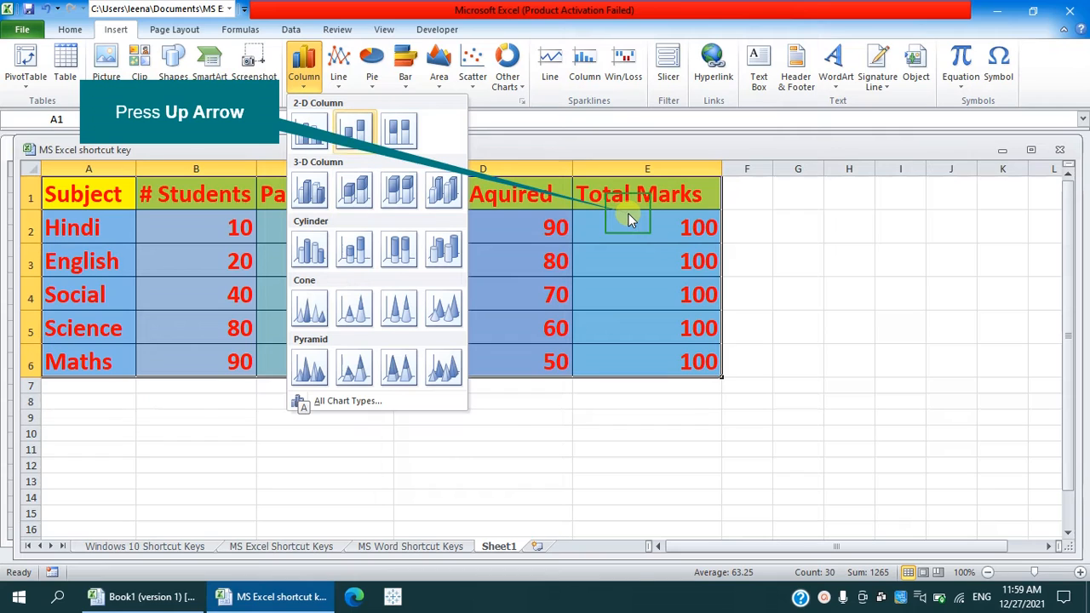
pyautogui.press('Left')
pyautogui.press('Right')
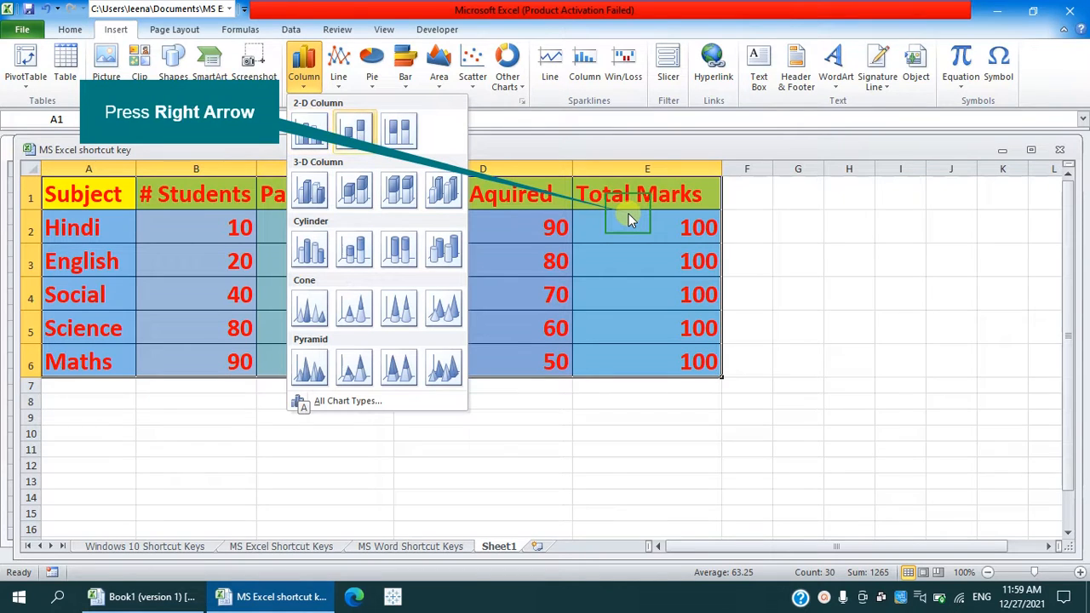
pyautogui.press('Right')
pyautogui.press('Down')
pyautogui.press('Down')
pyautogui.press('Left')
pyautogui.press('Down')
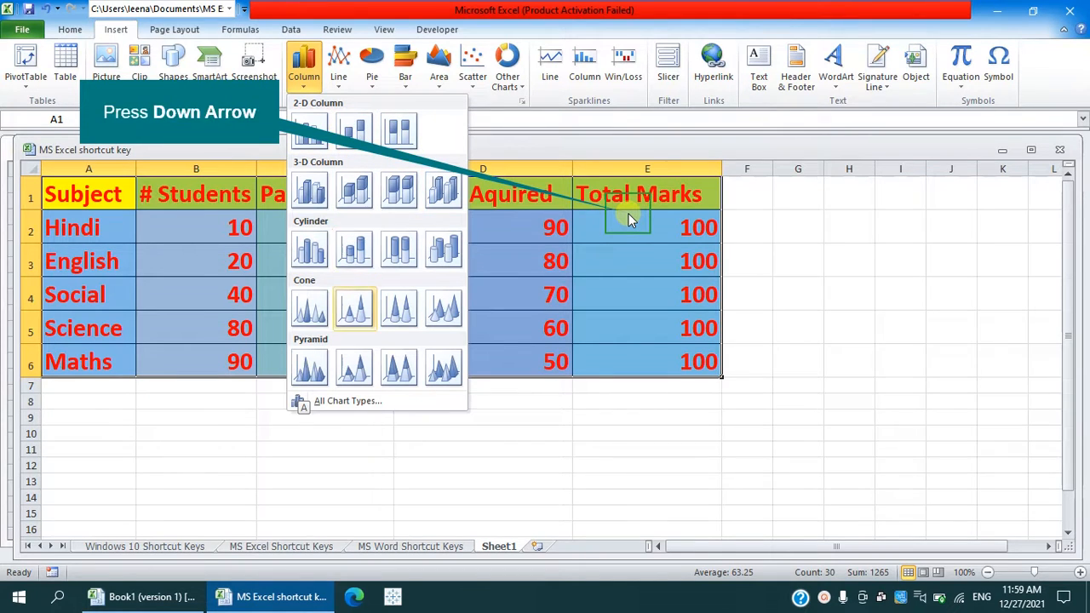
pyautogui.press('Left')
pyautogui.press('Down')
pyautogui.press('Down')
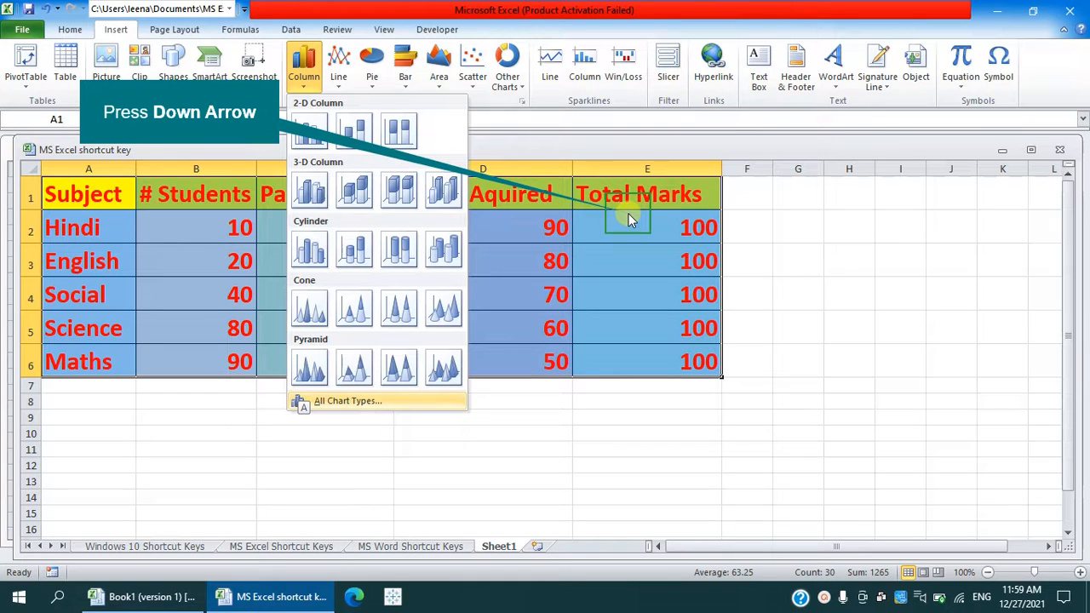
pyautogui.press('Up')
pyautogui.press('Up')
pyautogui.press('Up')
pyautogui.press('Up')
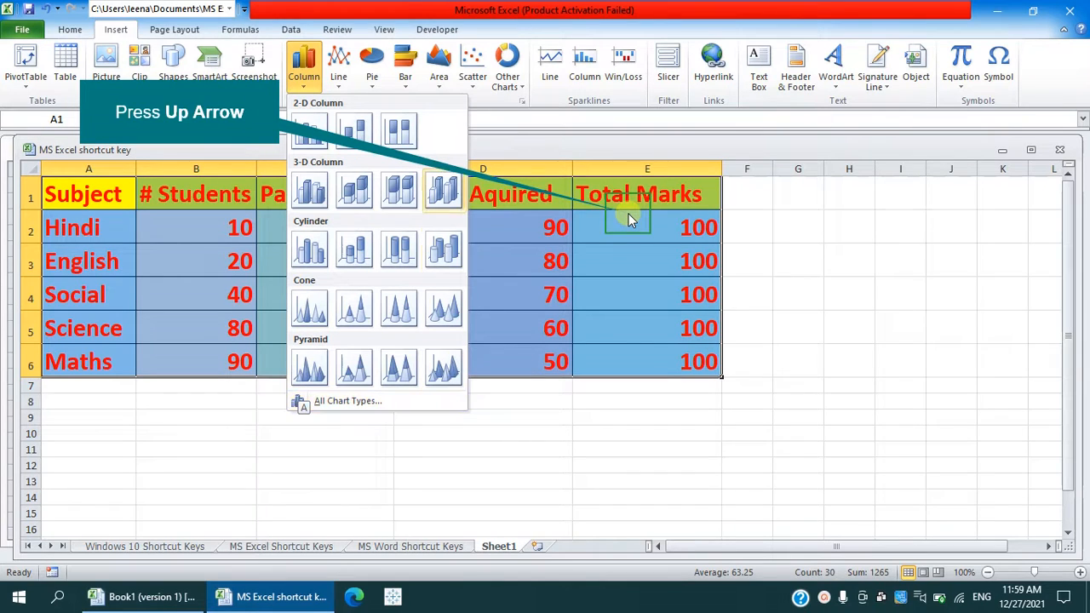
pyautogui.press('Left')
pyautogui.press('Up')
pyautogui.press('Left')
pyautogui.press('Left')
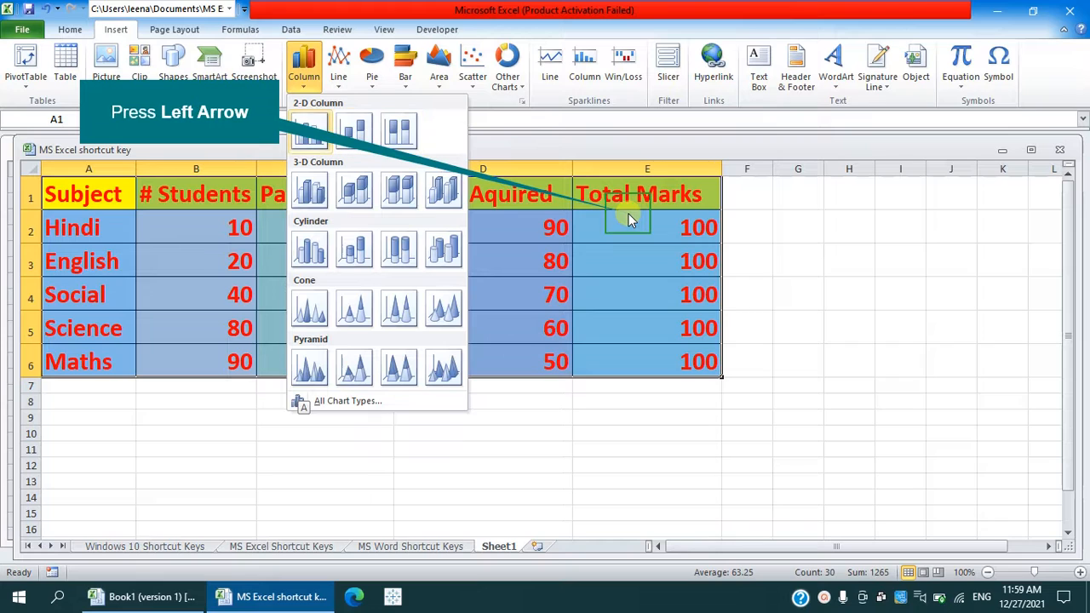
pyautogui.press('Right')
pyautogui.press('Left')
pyautogui.press('Right')
pyautogui.press('Down')
pyautogui.press('Down')
pyautogui.press('Up')
pyautogui.press('Left')
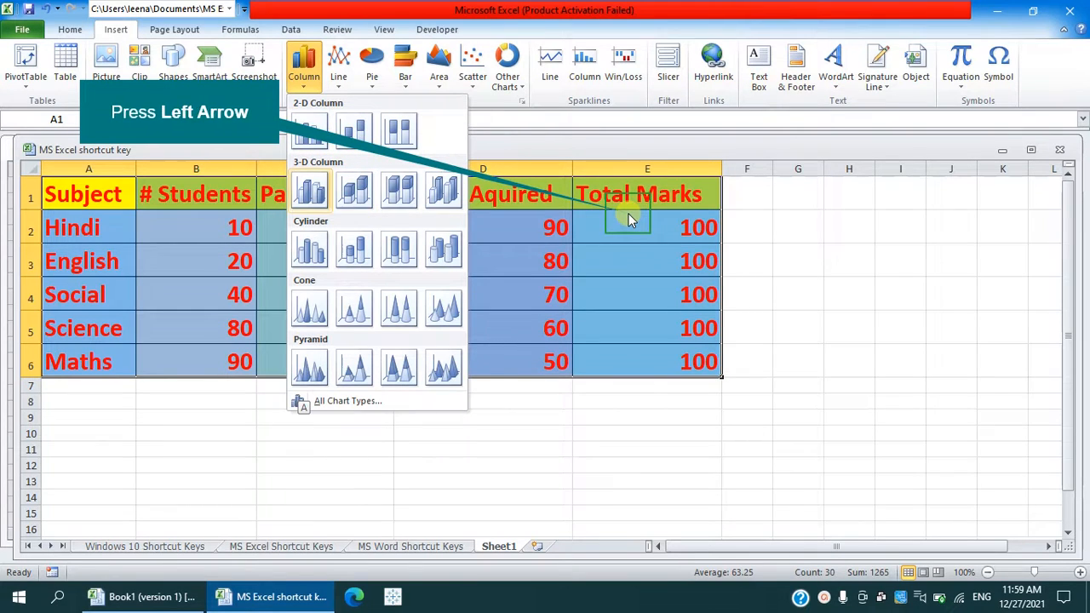
pyautogui.press('Right')
pyautogui.press('Right')
pyautogui.press('Down')
pyautogui.press('Down')
pyautogui.press('Up')
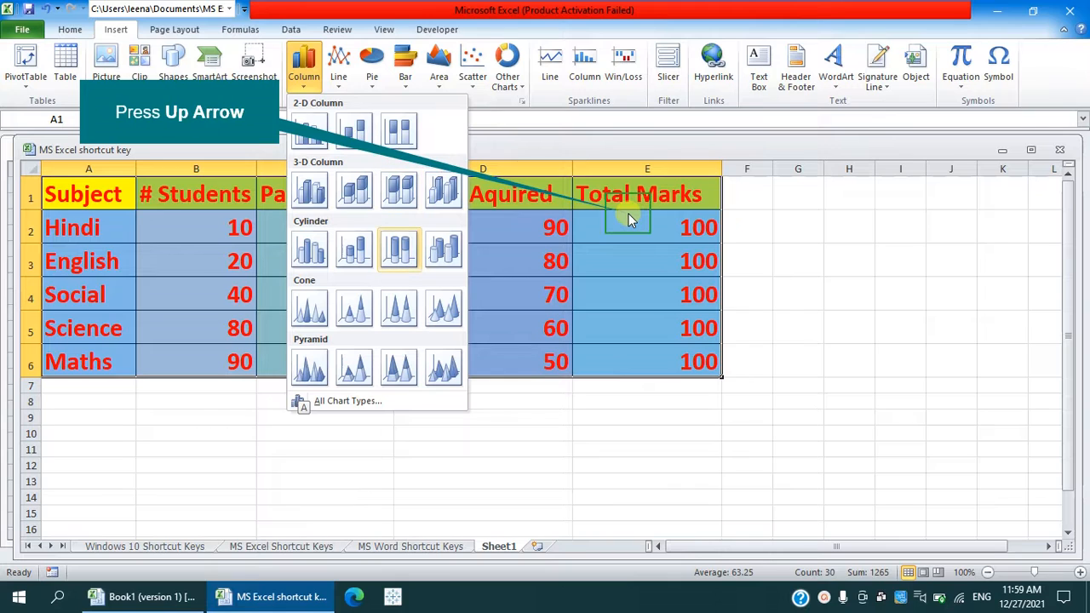
# - Insert a 2-D clustered column chart from the selected table
pyautogui.press('Left')
pyautogui.press('Up')
pyautogui.press('Up')
pyautogui.press('Left')
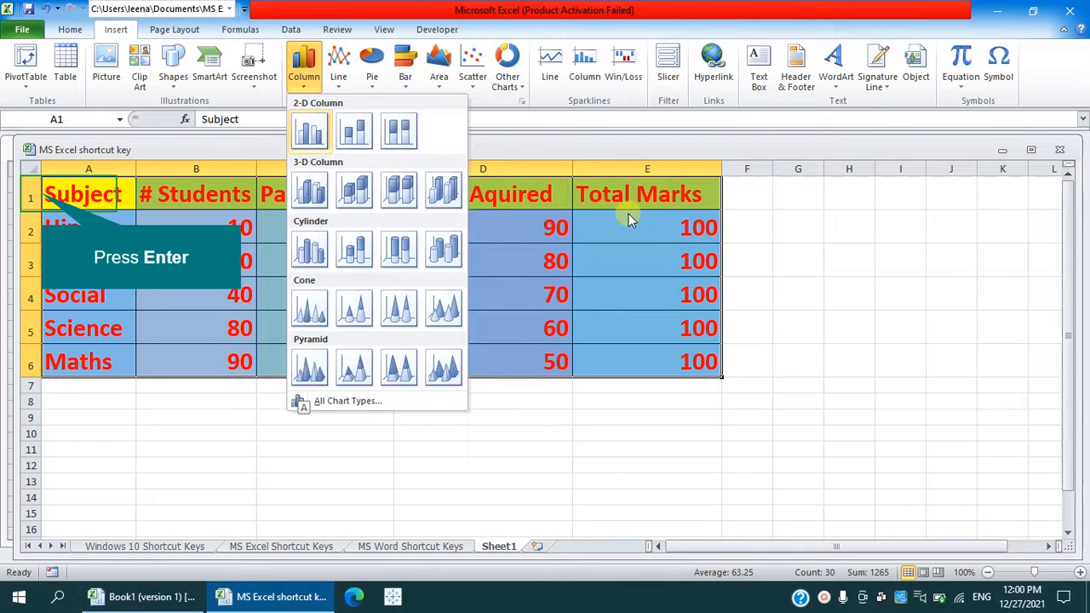
pyautogui.press('Return')
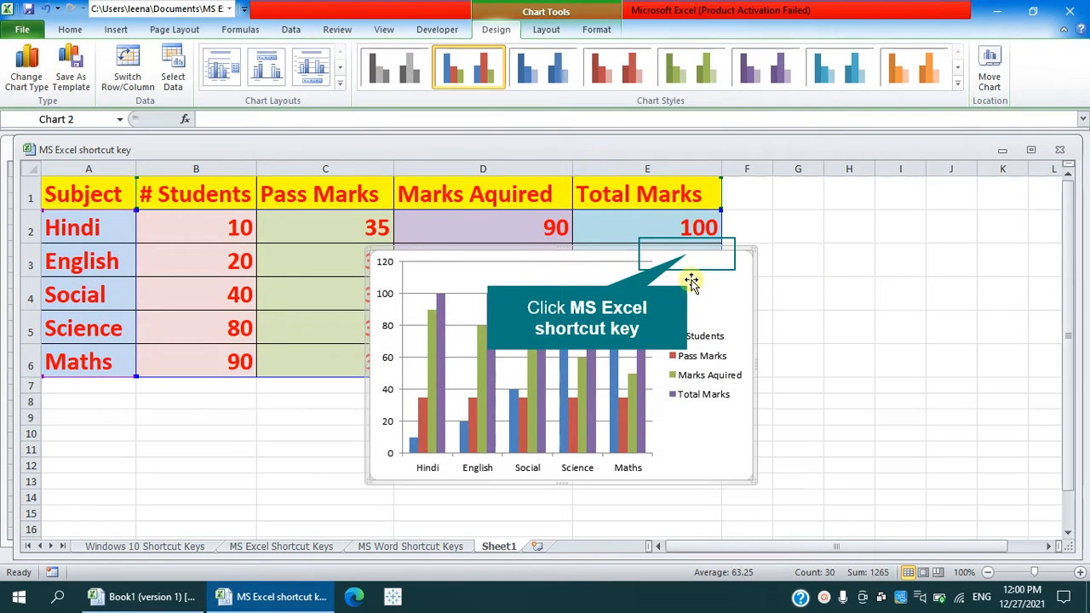
# - Move the column chart below the table so it spans about rows 11 to 26
pyautogui.moveTo(687, 257); pyautogui.dragTo(683, 383)
pyautogui.scroll(-3, 683, 383)
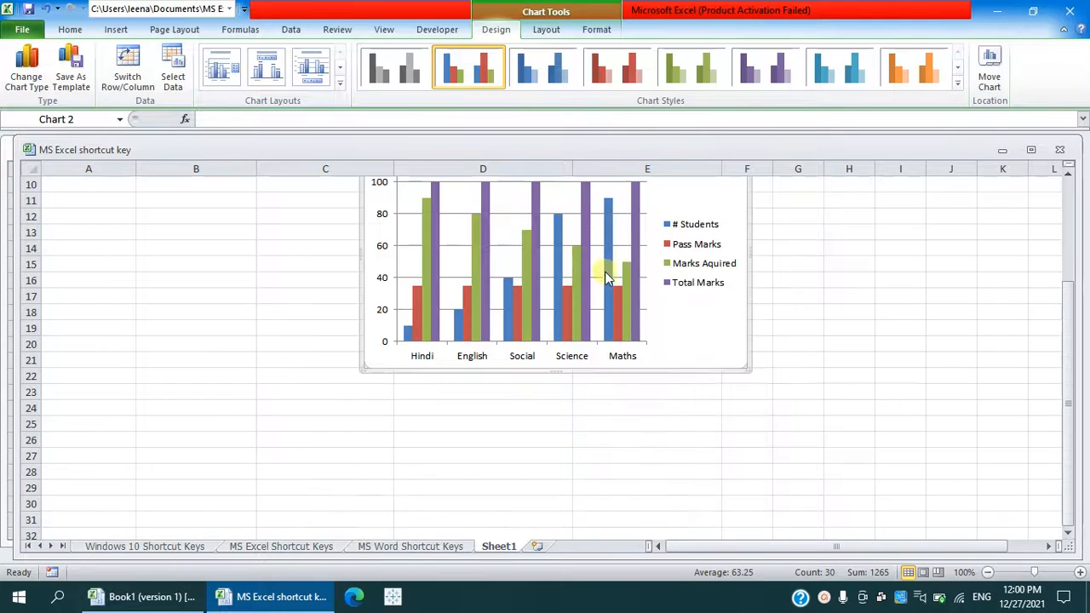
pyautogui.scroll(2, 605, 272)
pyautogui.moveTo(570, 288); pyautogui.dragTo(567, 352)
pyautogui.scroll(-3, 567, 353)
pyautogui.scroll(1, 567, 345)
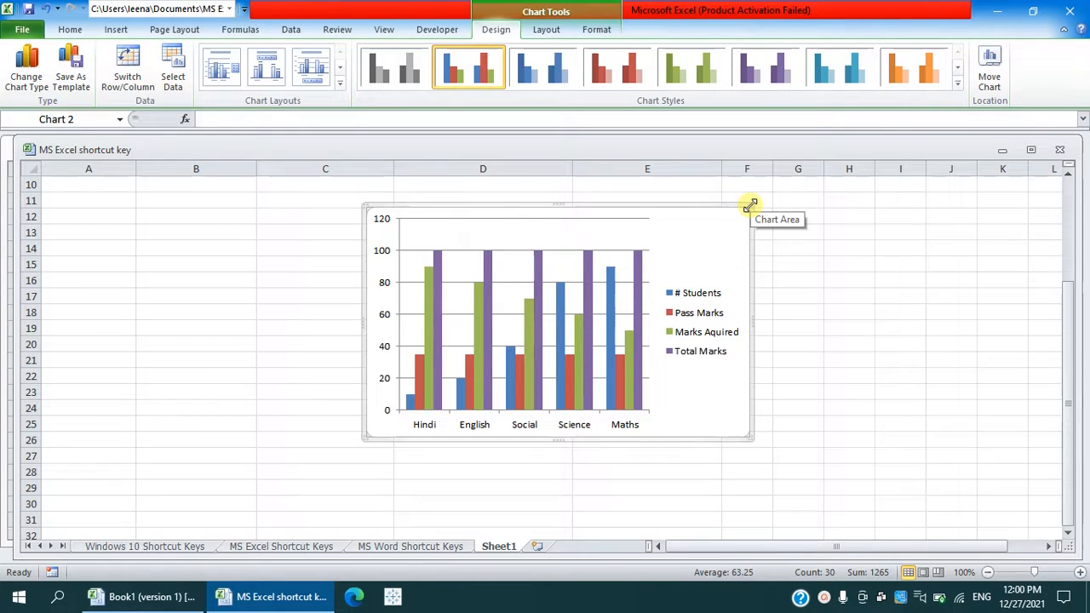
# - Resize the column chart so it spans from column B into column H and from about row 13 to row 29
pyautogui.moveTo(749, 206); pyautogui.dragTo(839, 219)
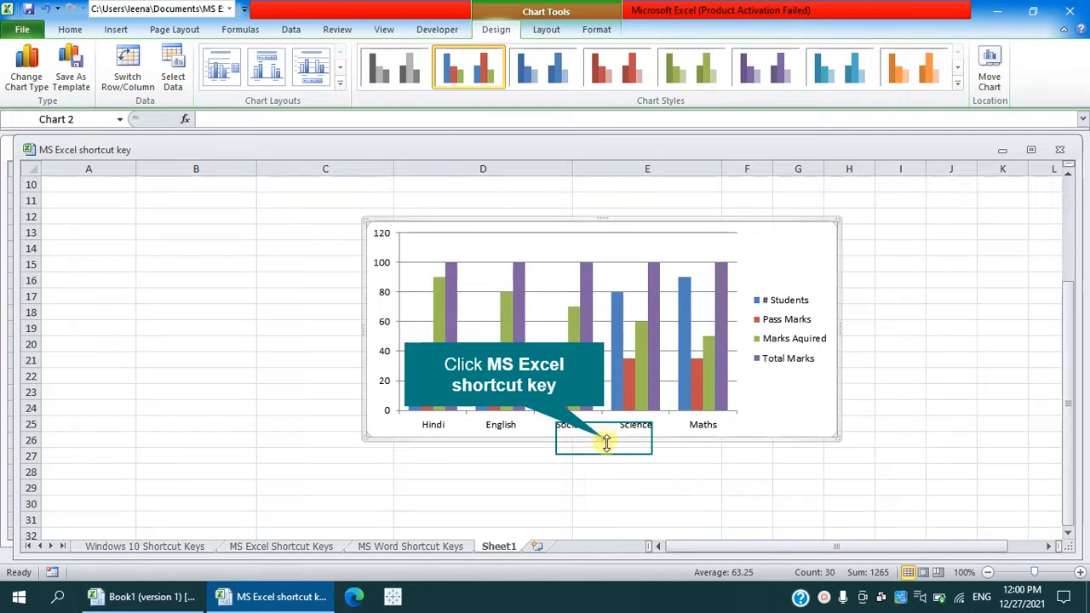
pyautogui.moveTo(606, 441); pyautogui.dragTo(606, 502)
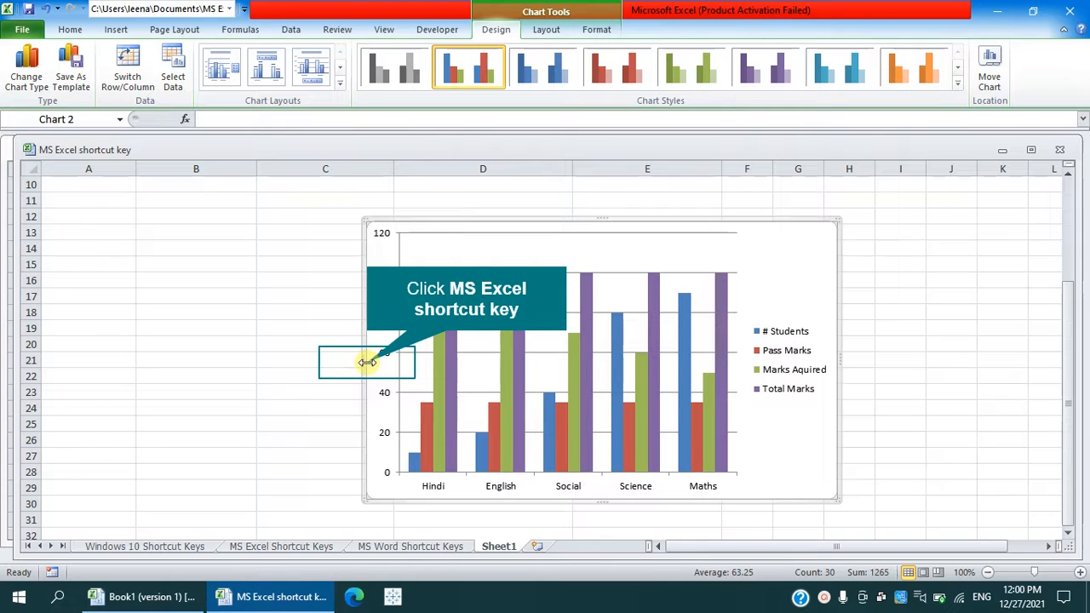
pyautogui.moveTo(366, 361); pyautogui.dragTo(136, 367)
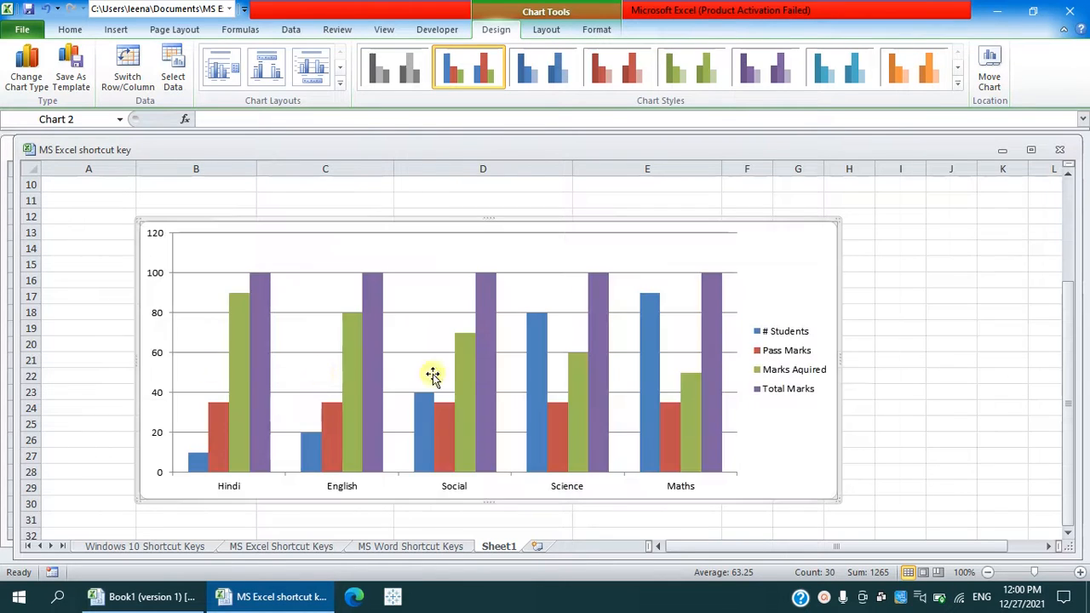
# - Extend the chart's bottom edge to about row 35 and lower its top edge to about row 15
pyautogui.scroll(-1, 451, 387)
pyautogui.scroll(-1, 490, 451)
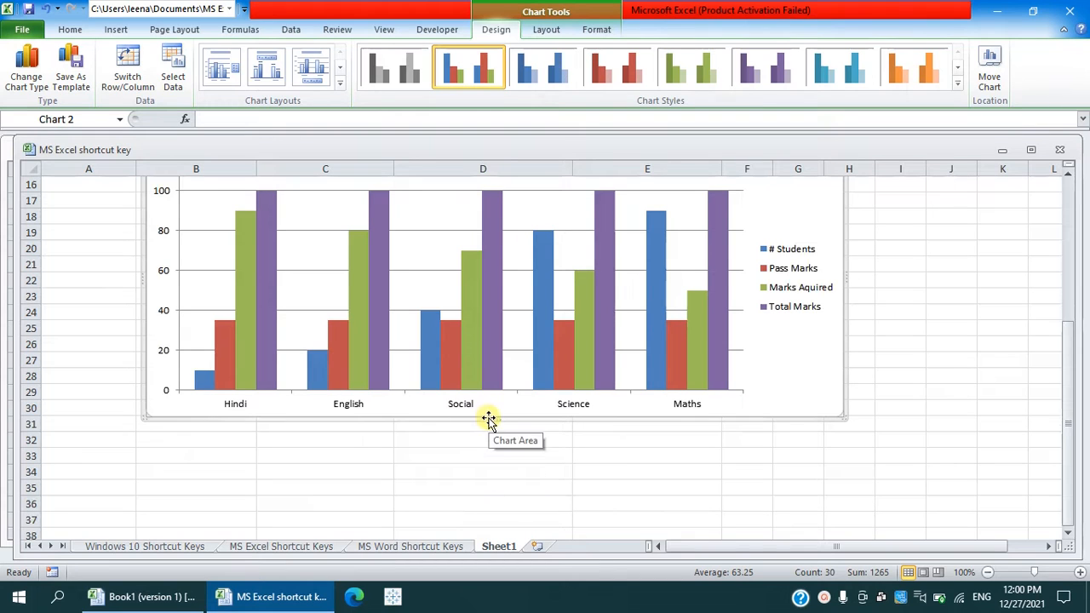
pyautogui.moveTo(491, 418); pyautogui.dragTo(489, 493)
pyautogui.scroll(1, 506, 459)
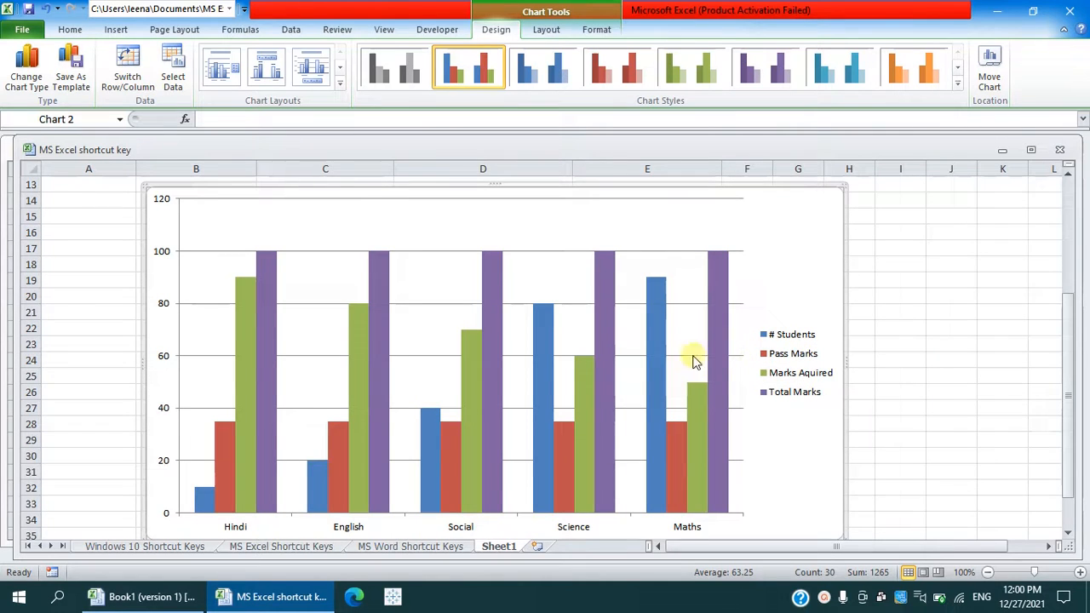
pyautogui.scroll(1, 564, 348)
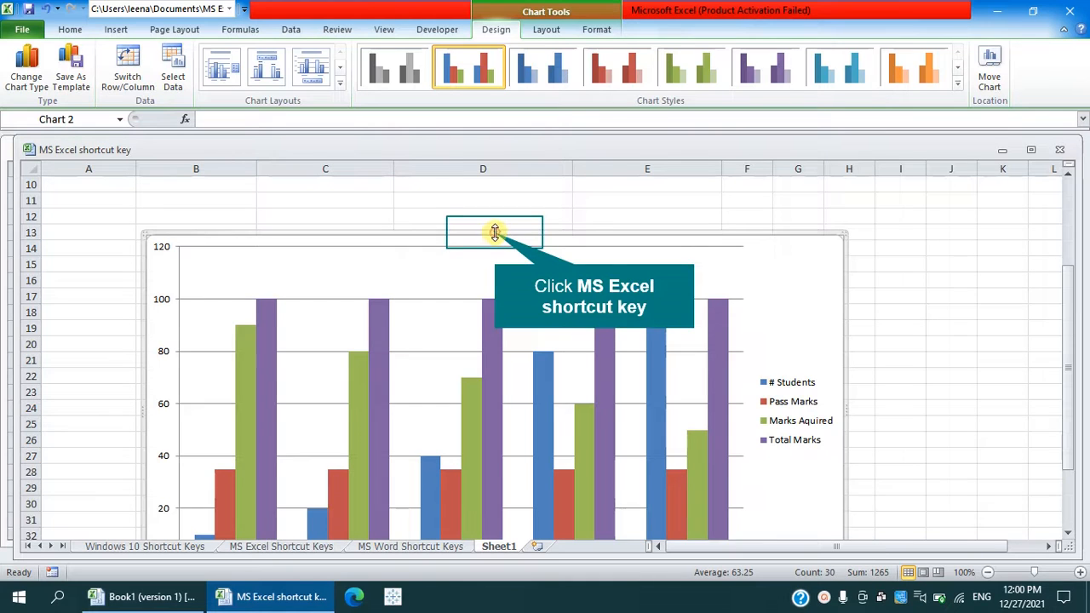
pyautogui.moveTo(493, 232); pyautogui.dragTo(493, 241)
pyautogui.scroll(-1, 493, 240)
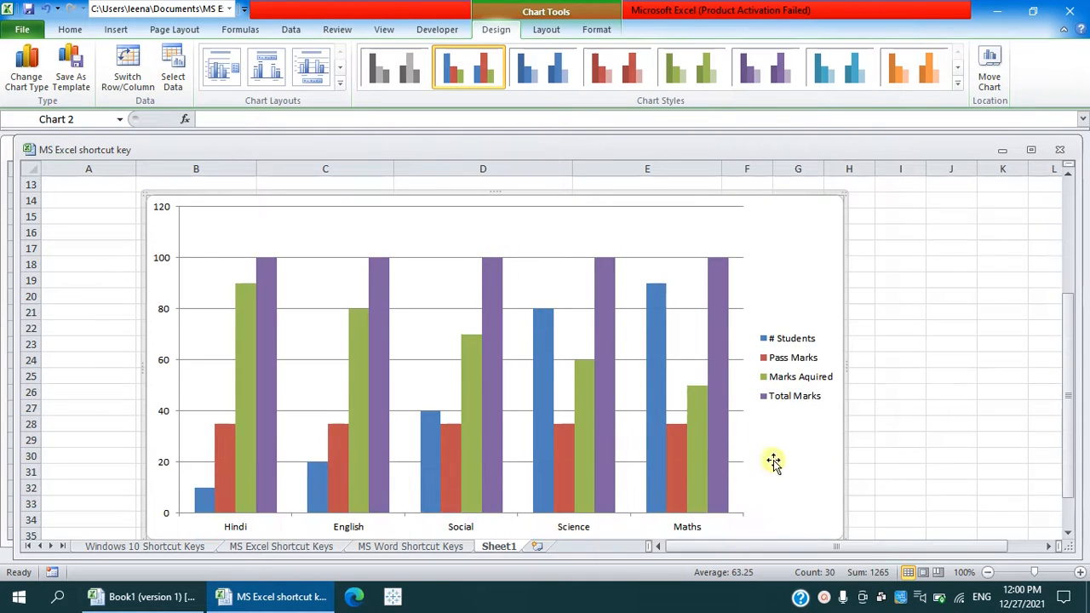
pyautogui.moveTo(499, 196); pyautogui.dragTo(497, 213)
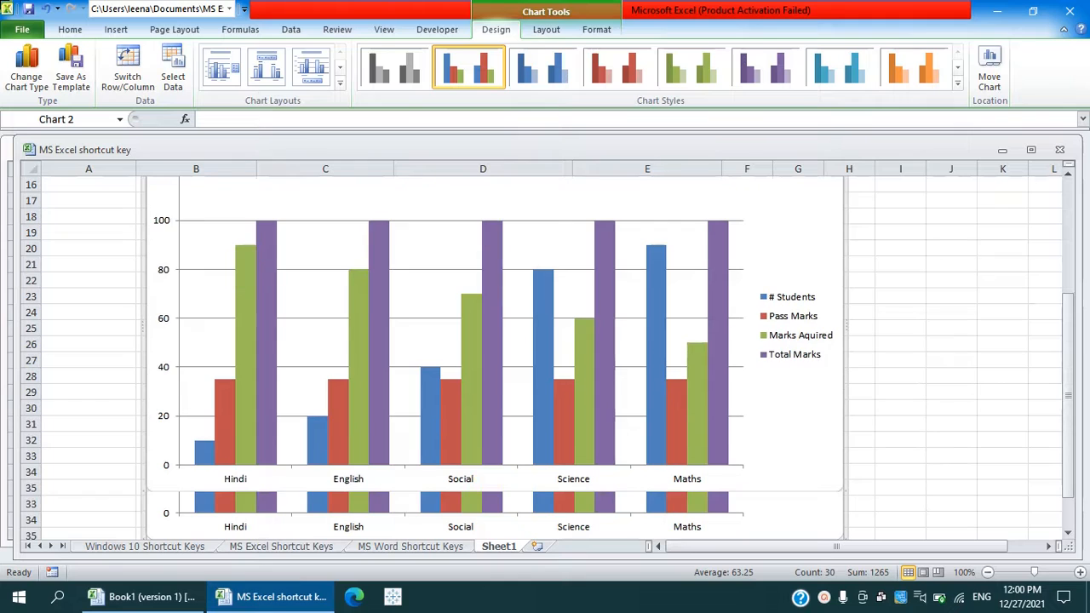
pyautogui.scroll(-1, 508, 228)
pyautogui.scroll(1, 511, 238)
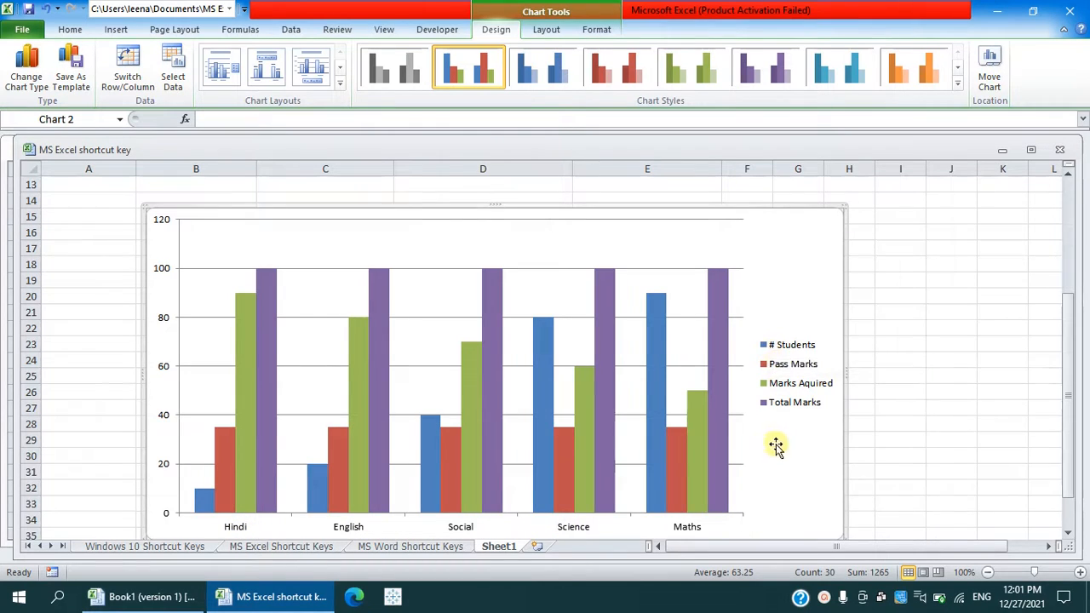
# - Look over the resized column chart from its top edge down to the subject labels and bottom edge
pyautogui.scroll(-1, 568, 373)
pyautogui.scroll(-1, 568, 373)
pyautogui.scroll(1, 568, 373)
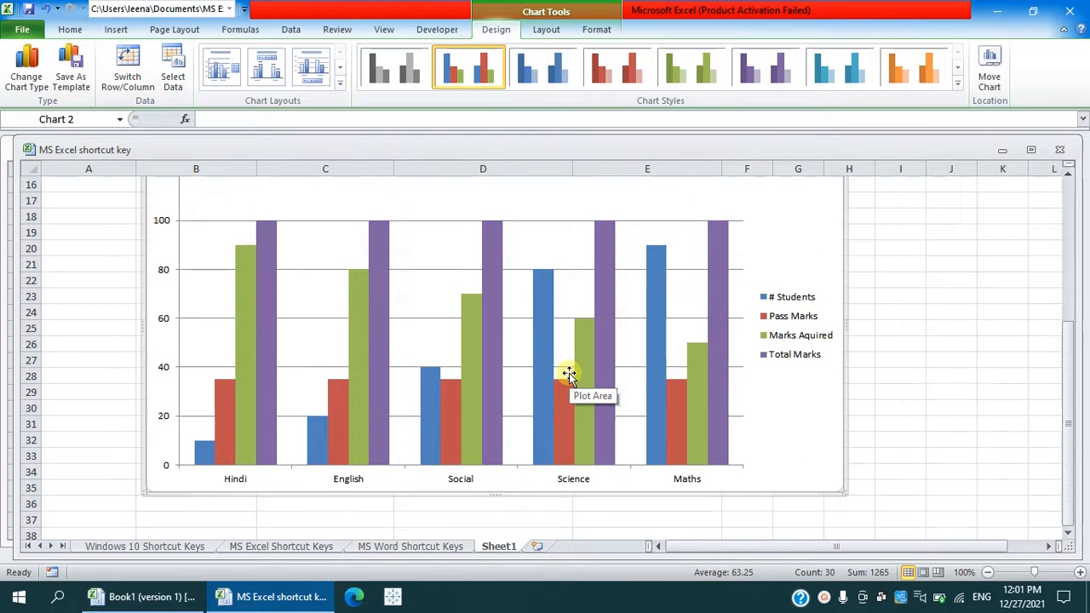
pyautogui.scroll(2, 569, 373)
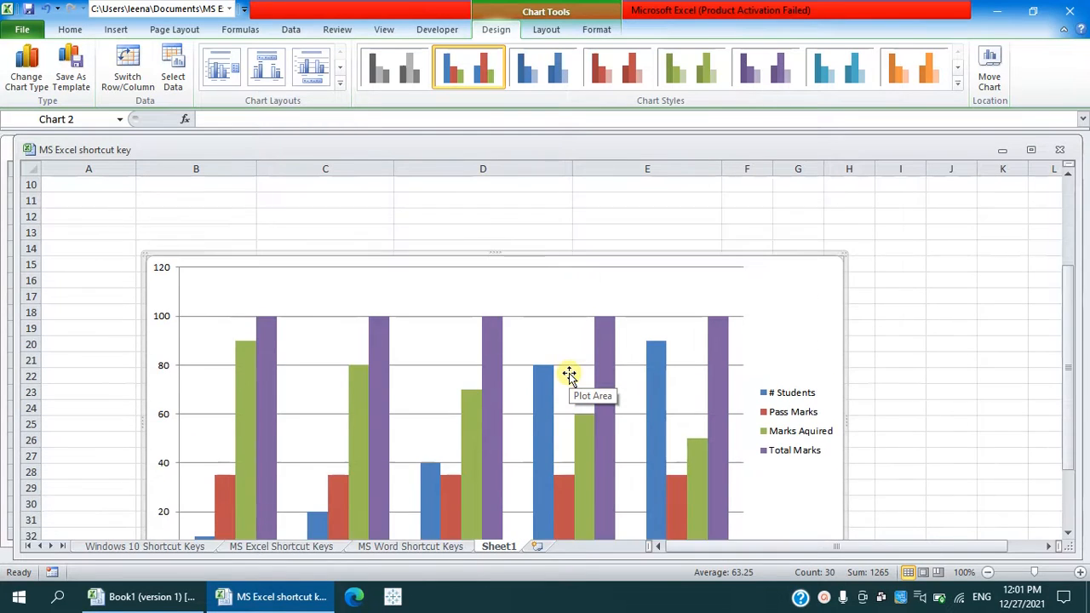
pyautogui.scroll(-1, 569, 373)
pyautogui.scroll(-1, 569, 373)
pyautogui.scroll(1, 569, 372)
pyautogui.scroll(-3, 569, 372)
pyautogui.scroll(6, 568, 373)
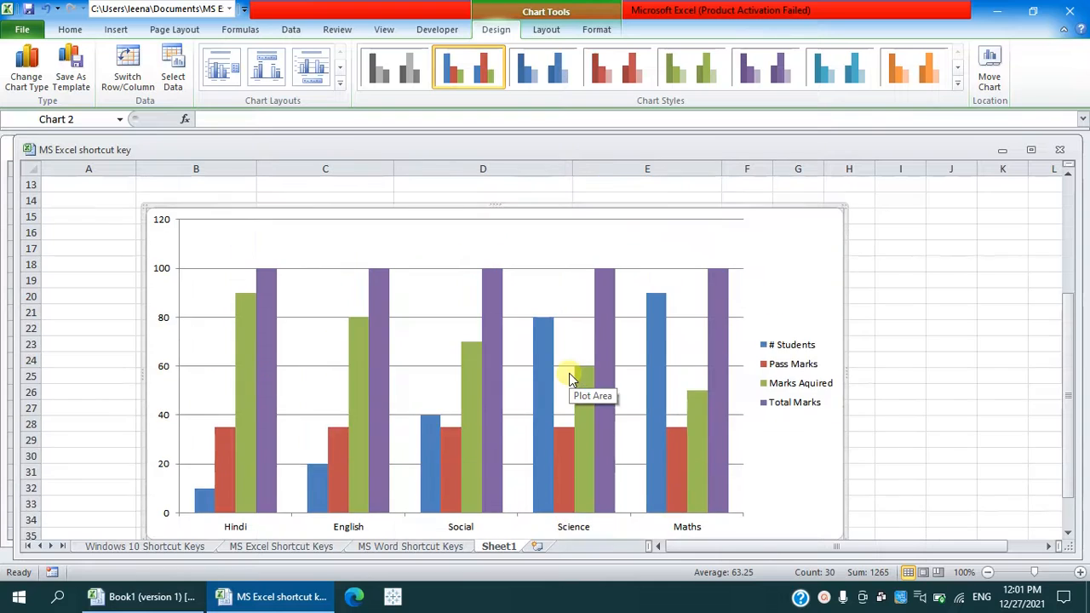
pyautogui.scroll(-2, 569, 373)
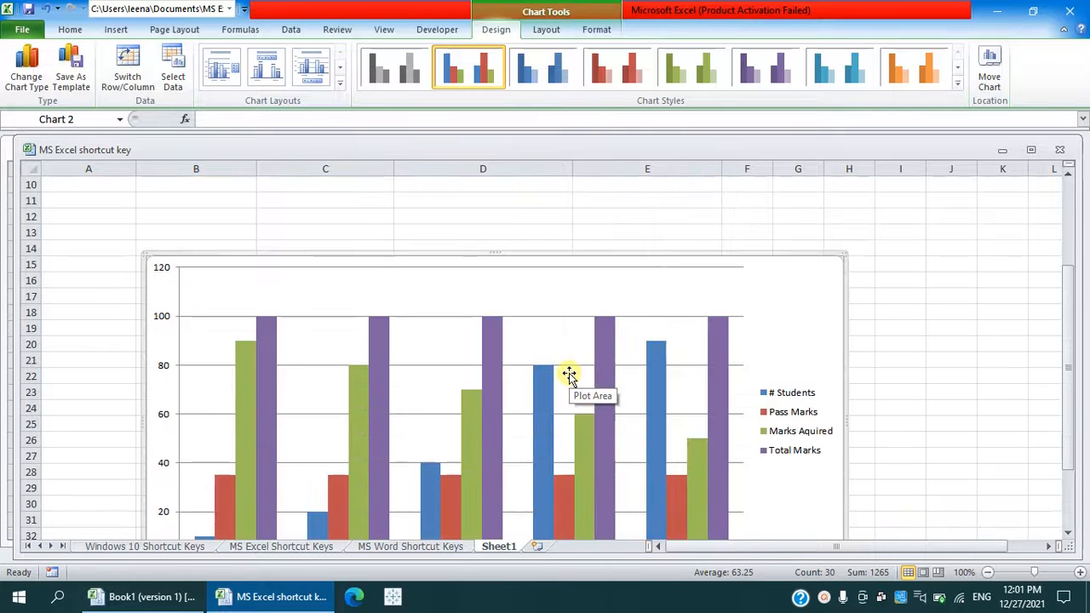
pyautogui.scroll(-1, 568, 373)
pyautogui.scroll(1, 569, 370)
# - Change the chart type to Clustered Cylinder and look over the whole chart
pyautogui.click(27, 70)
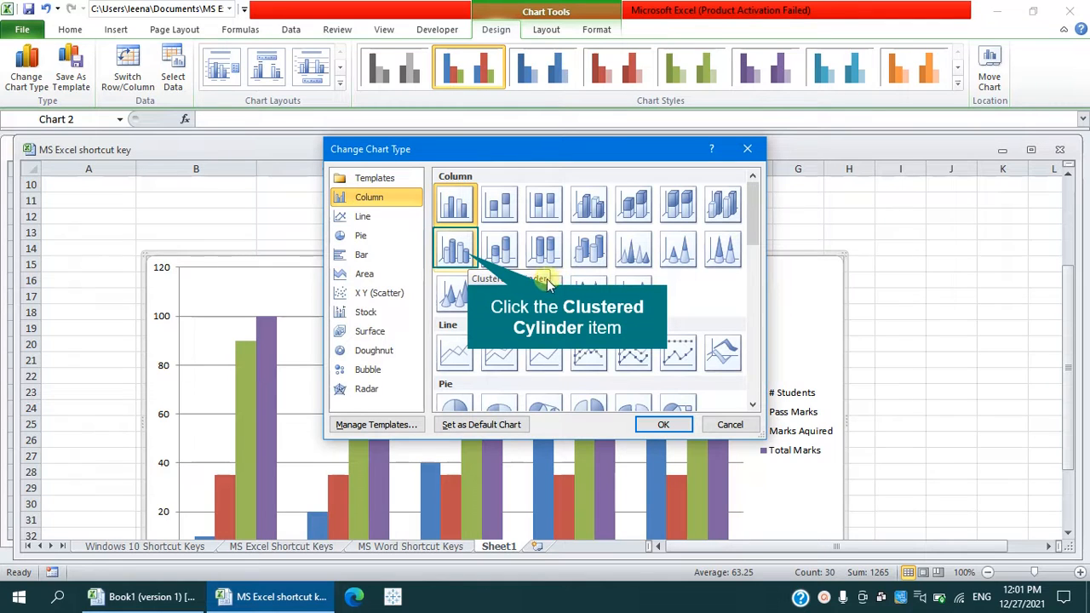
pyautogui.click(468, 255)
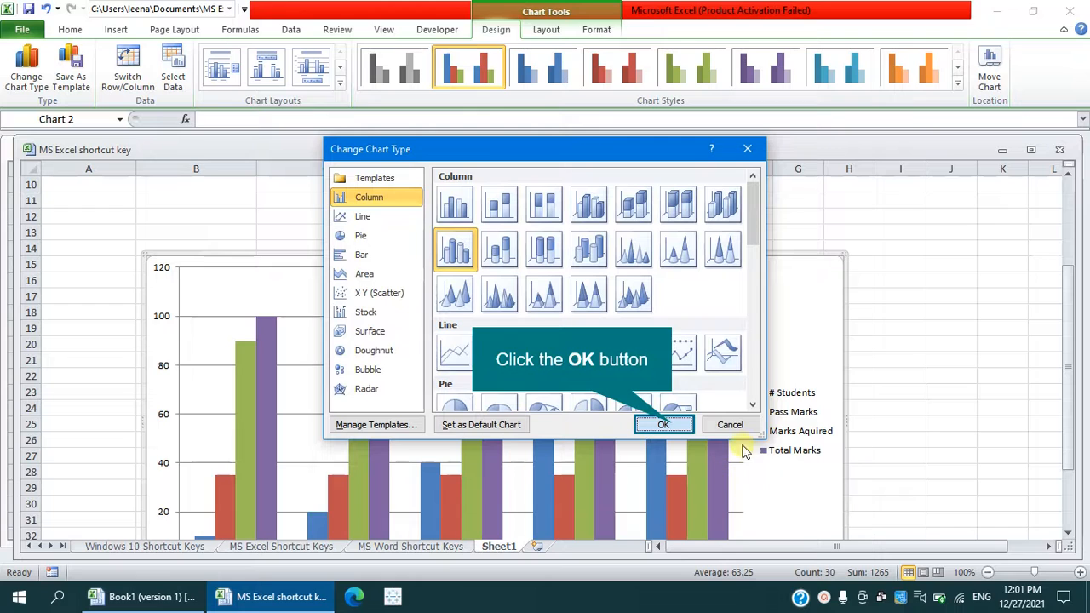
pyautogui.click(672, 427)
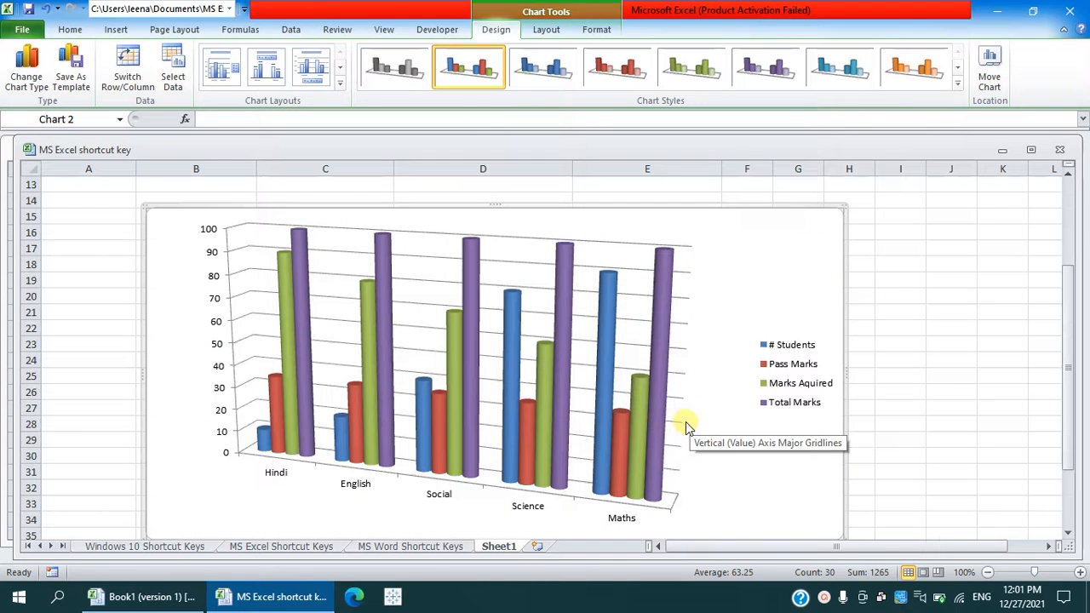
pyautogui.scroll(-1, 690, 425)
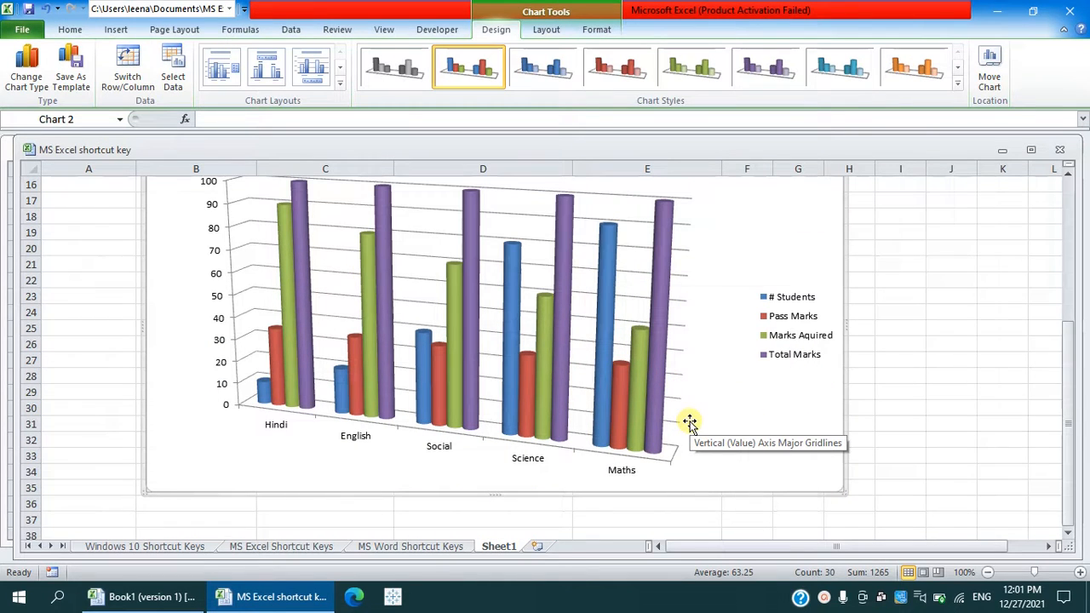
pyautogui.scroll(1, 690, 423)
pyautogui.scroll(1, 689, 424)
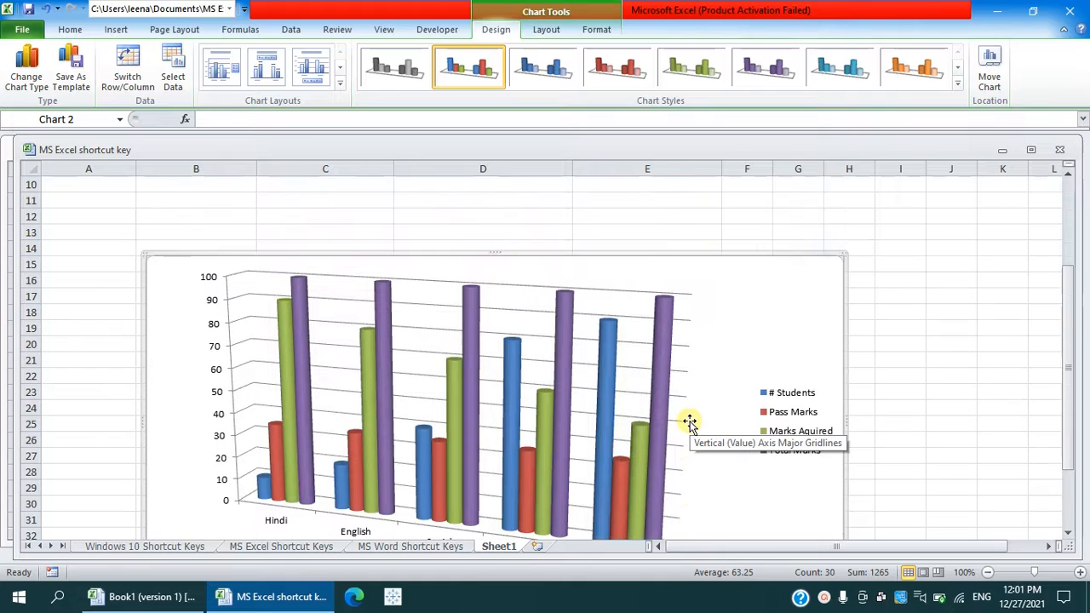
pyautogui.scroll(-2, 690, 423)
pyautogui.scroll(1, 690, 423)
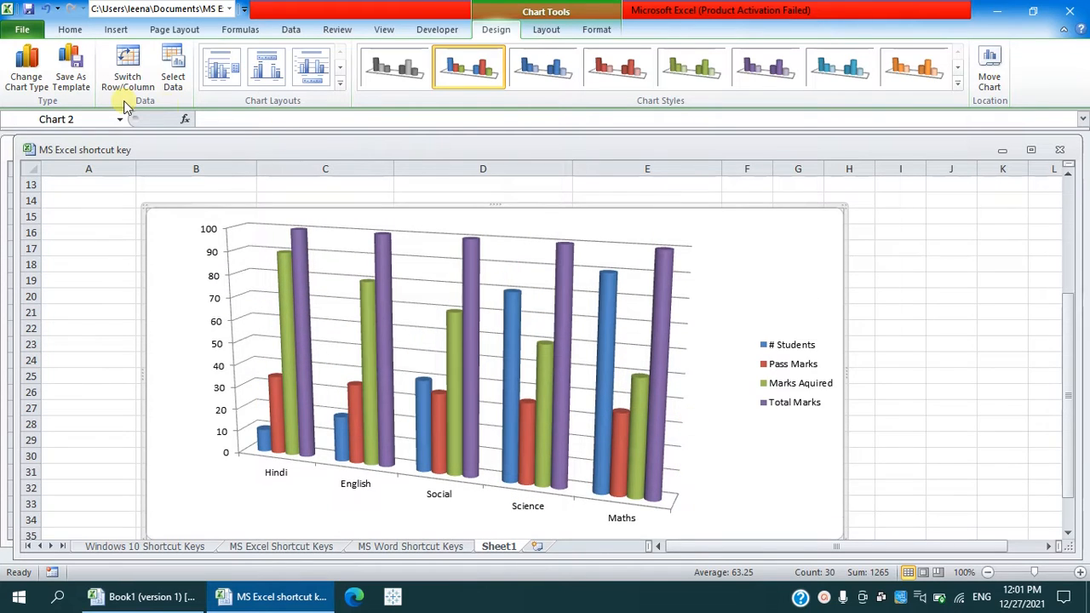
# - Change the chart from Clustered Cylinder to the 3-D Cone column type
pyautogui.click(26, 70)
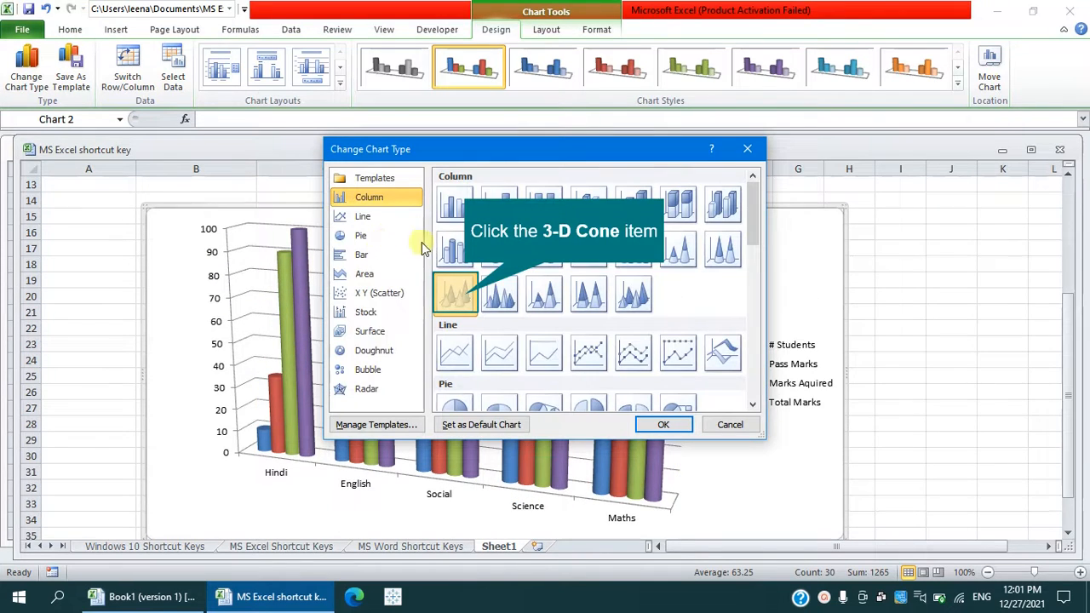
pyautogui.click(464, 300)
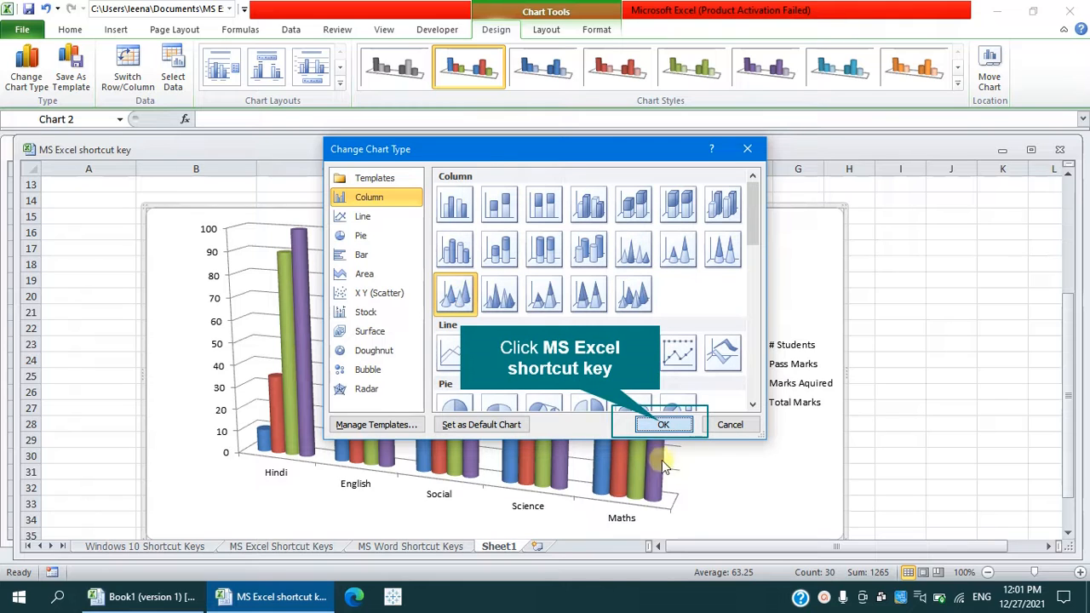
pyautogui.click(660, 424)
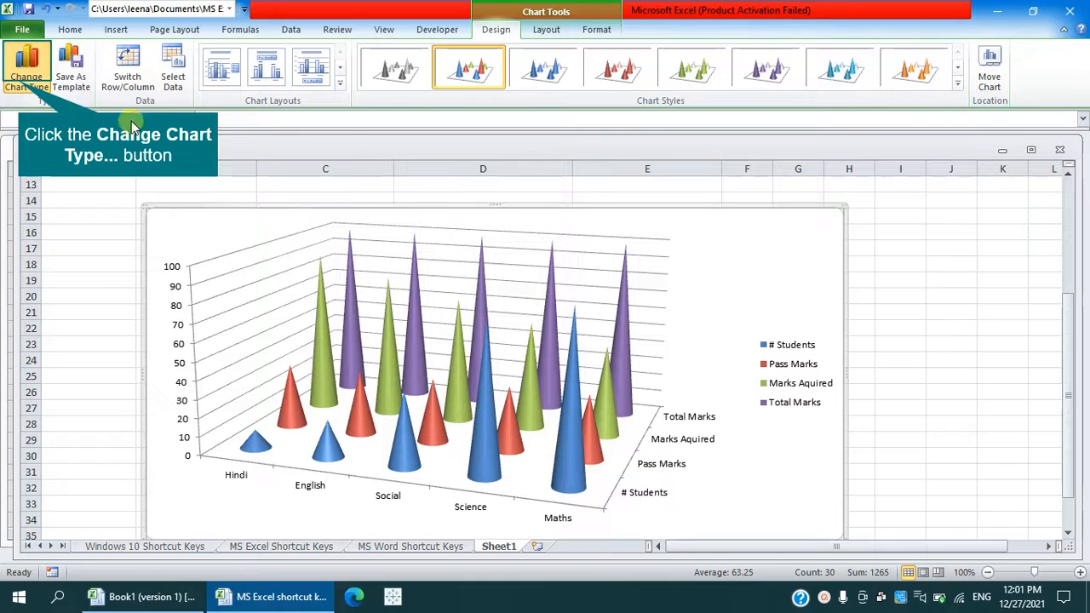
# - Change the 3-D Cone chart to the basic Line chart type
pyautogui.click(26, 75)
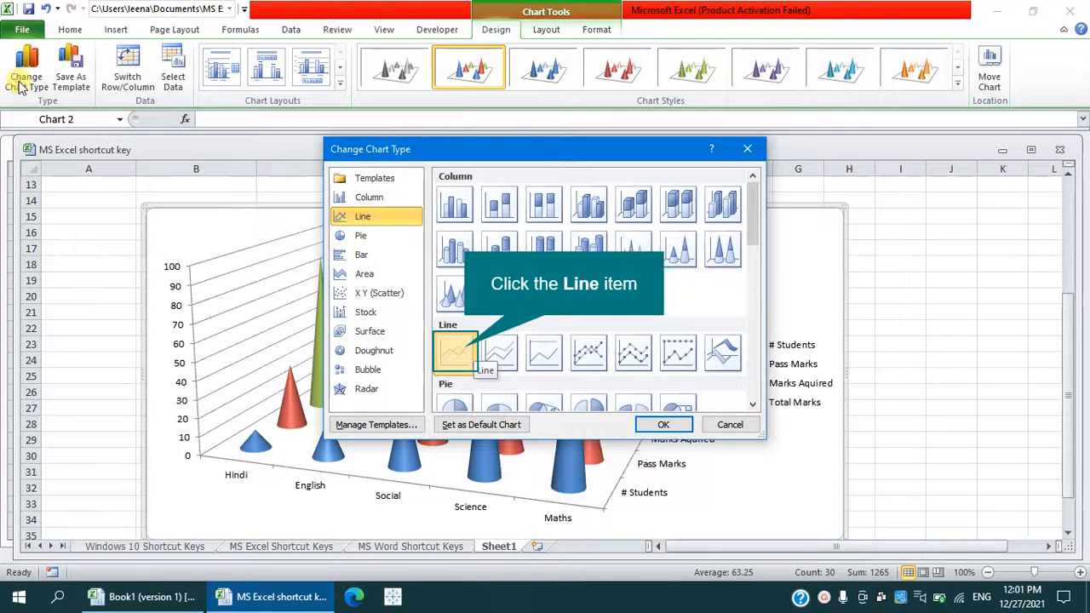
pyautogui.click(466, 355)
pyautogui.click(672, 425)
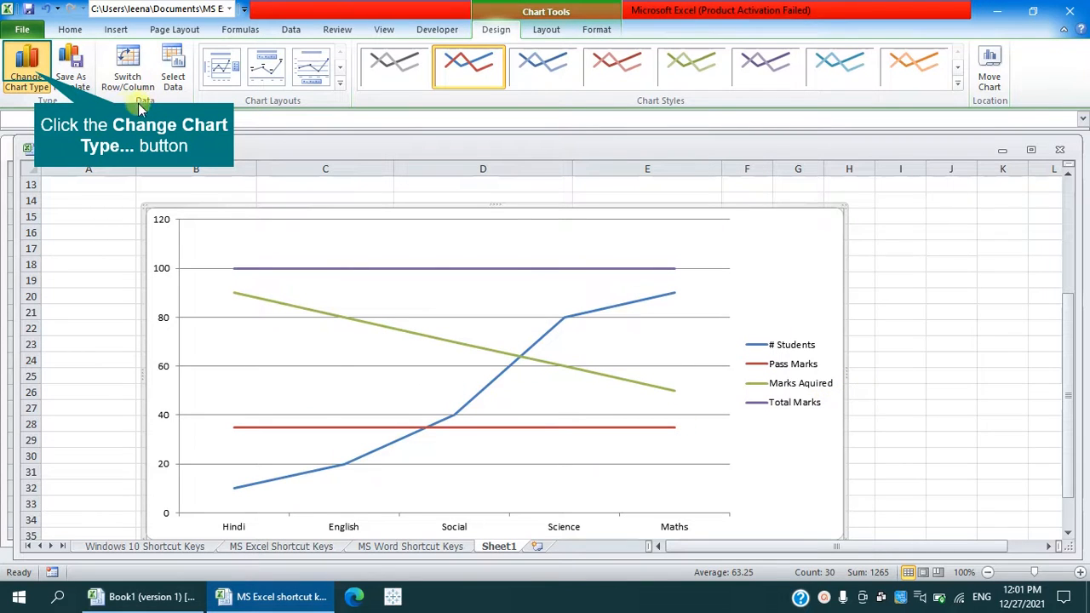
# - Change the line chart to the basic 2-D Pie chart type
pyautogui.click(27, 73)
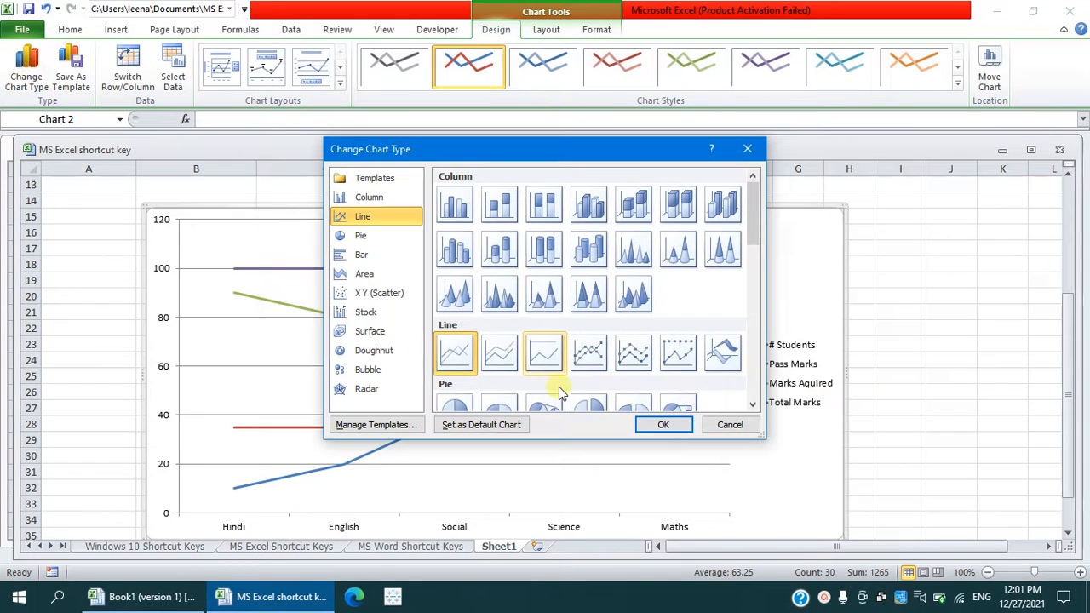
pyautogui.scroll(-3, 559, 387)
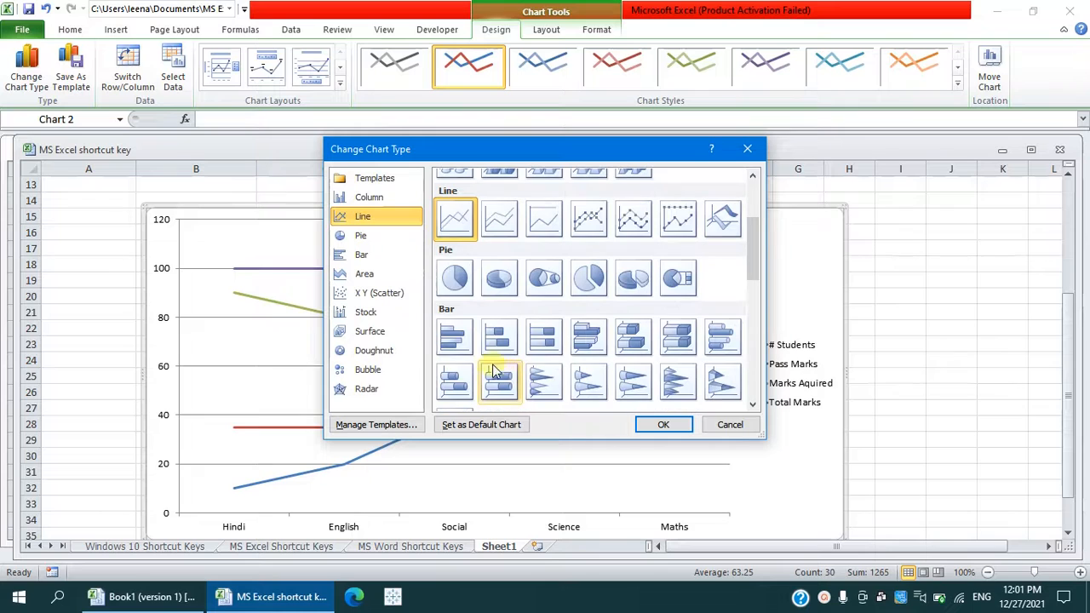
pyautogui.click(460, 290)
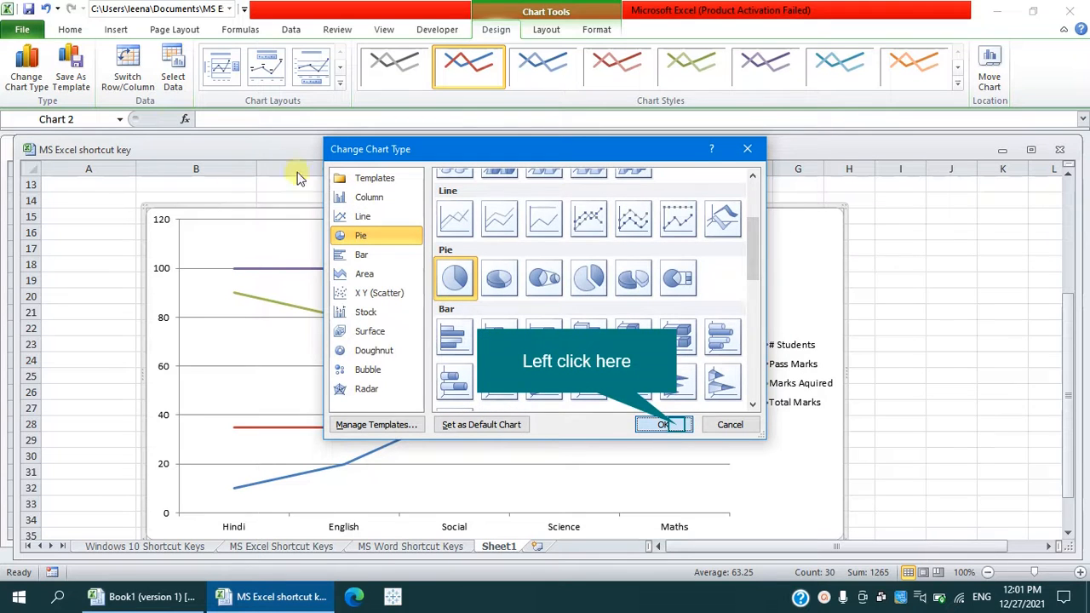
pyautogui.click(671, 424)
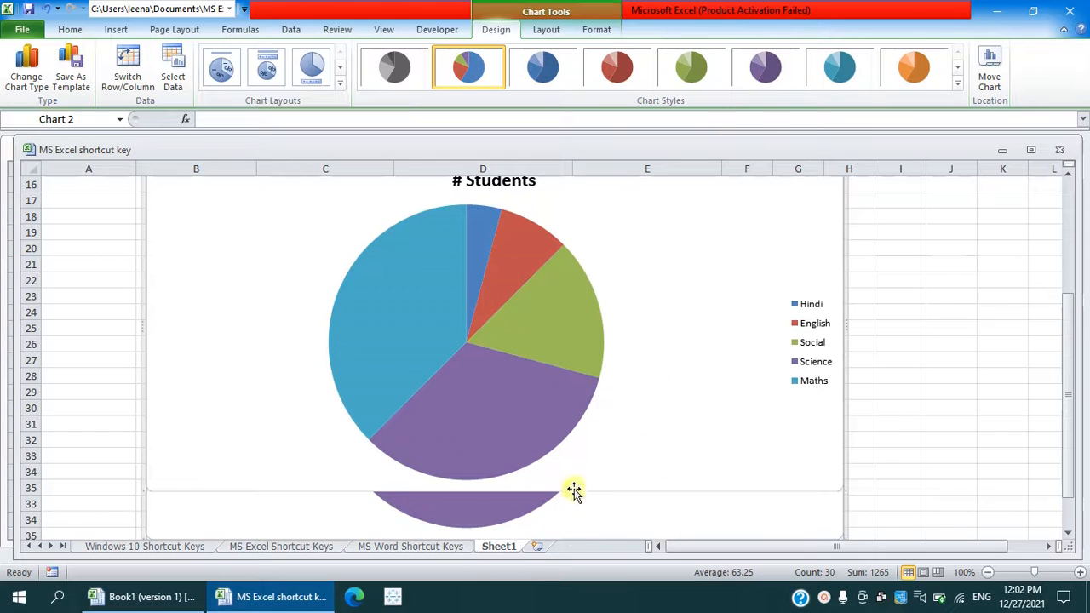
# - Apply the first chart layout to the pie chart, labelling the slices with subject names and percentages
pyautogui.scroll(1, 642, 378)
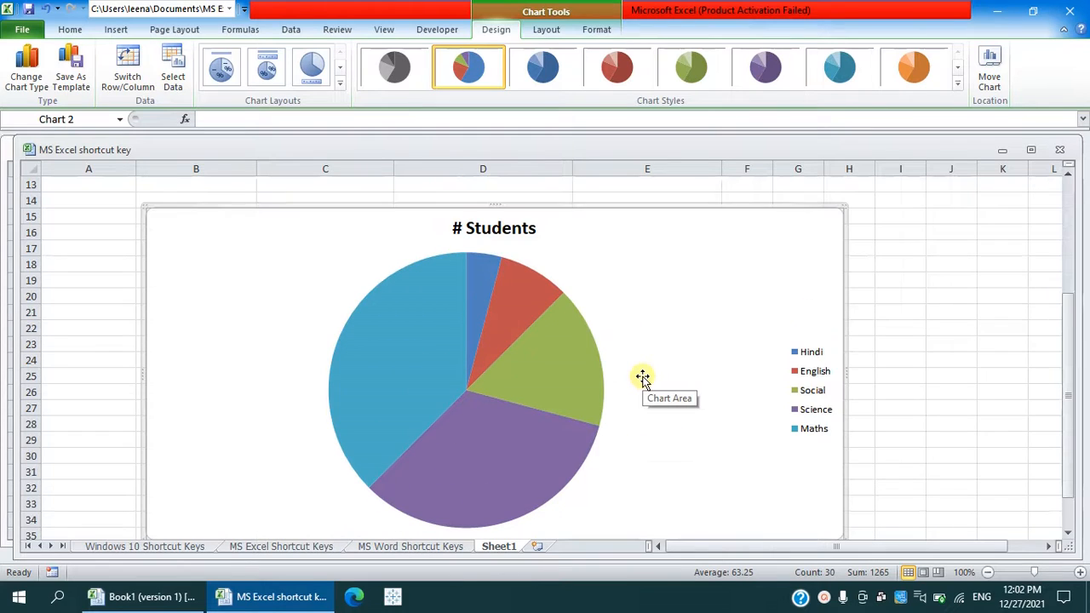
pyautogui.scroll(-2, 642, 378)
pyautogui.scroll(2, 641, 378)
pyautogui.scroll(-2, 642, 378)
pyautogui.scroll(2, 642, 378)
pyautogui.scroll(-1, 642, 378)
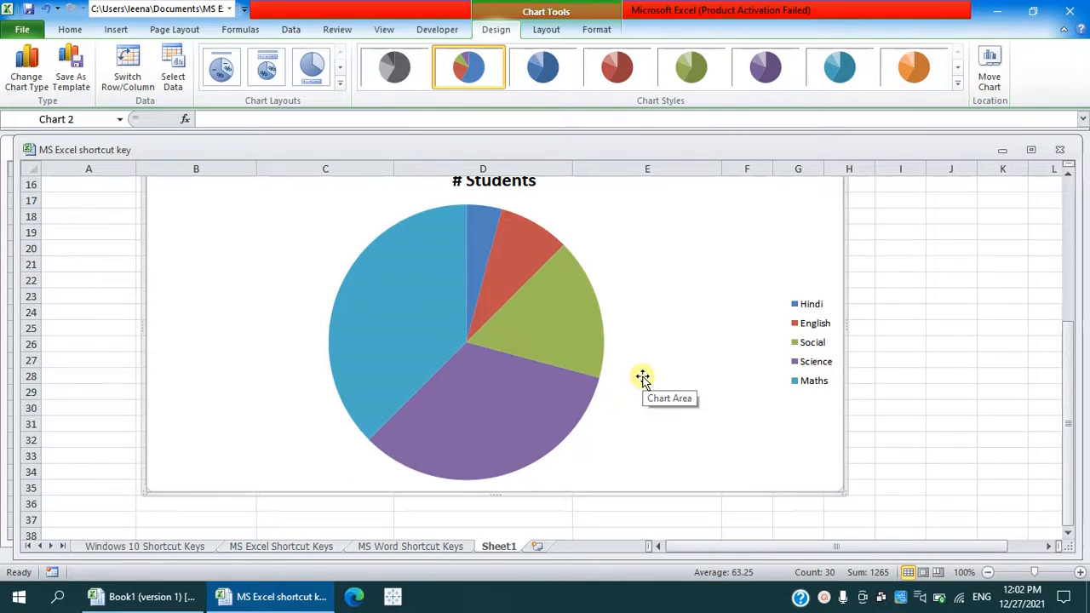
pyautogui.scroll(1, 642, 378)
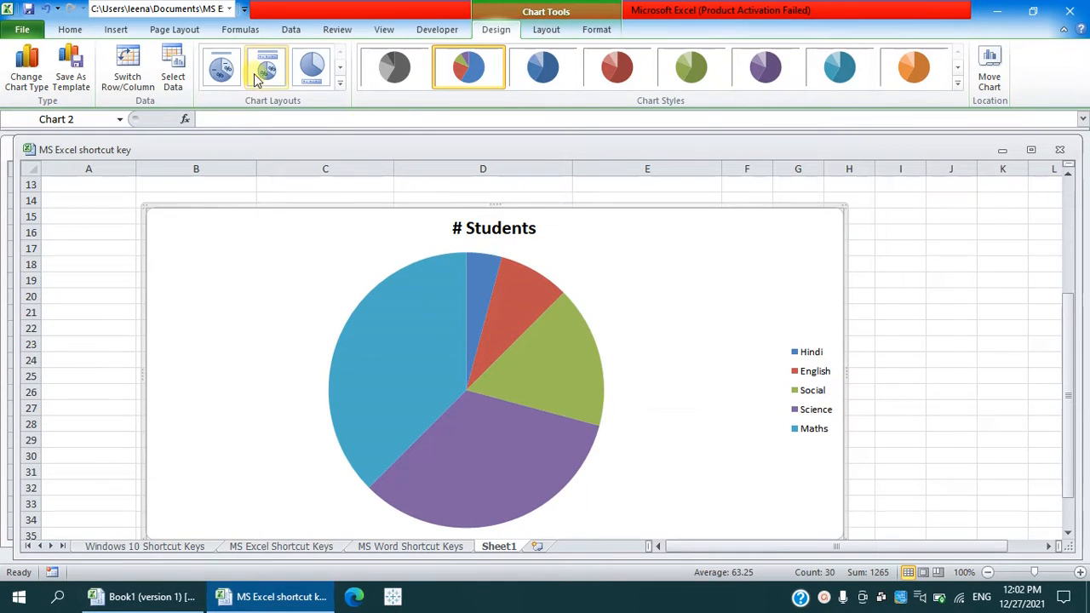
pyautogui.click(221, 67)
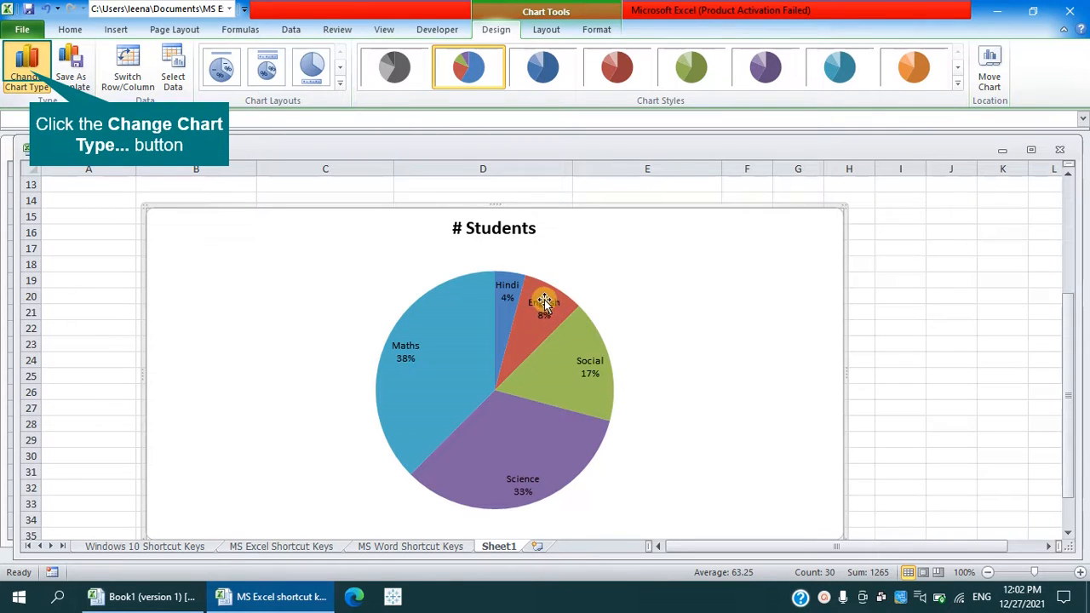
# - Change the pie chart to the Clustered Bar in 3-D chart type
pyautogui.click(28, 75)
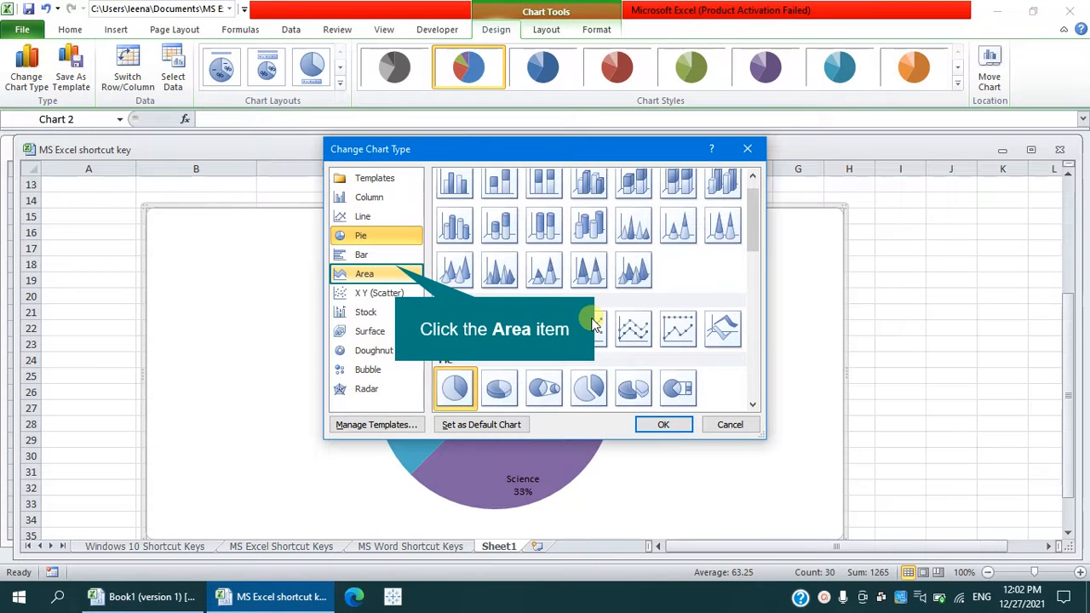
pyautogui.click(394, 258)
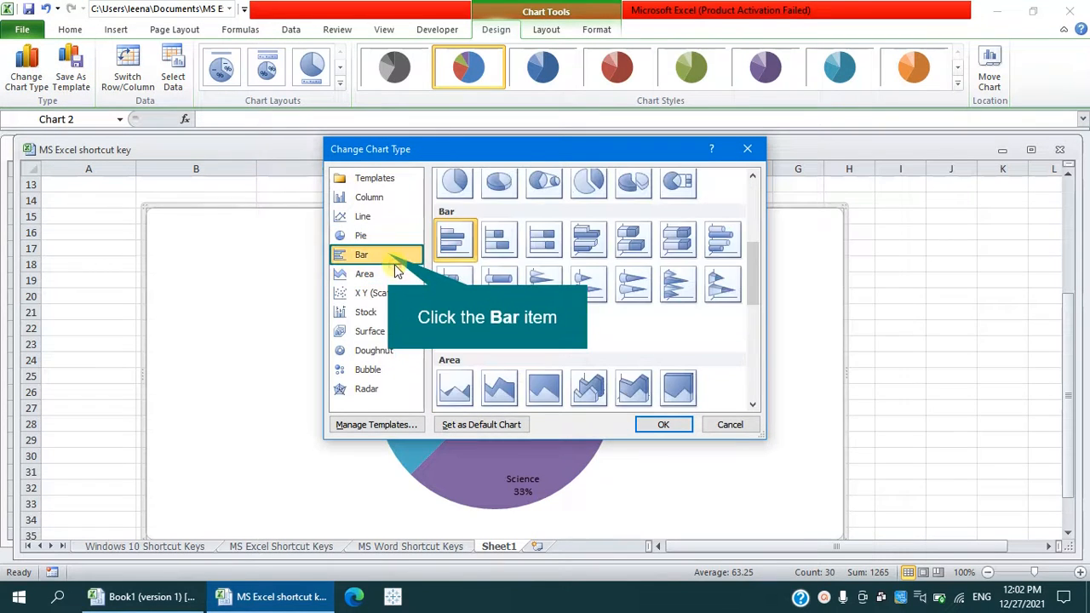
pyautogui.click(588, 239)
pyautogui.click(664, 424)
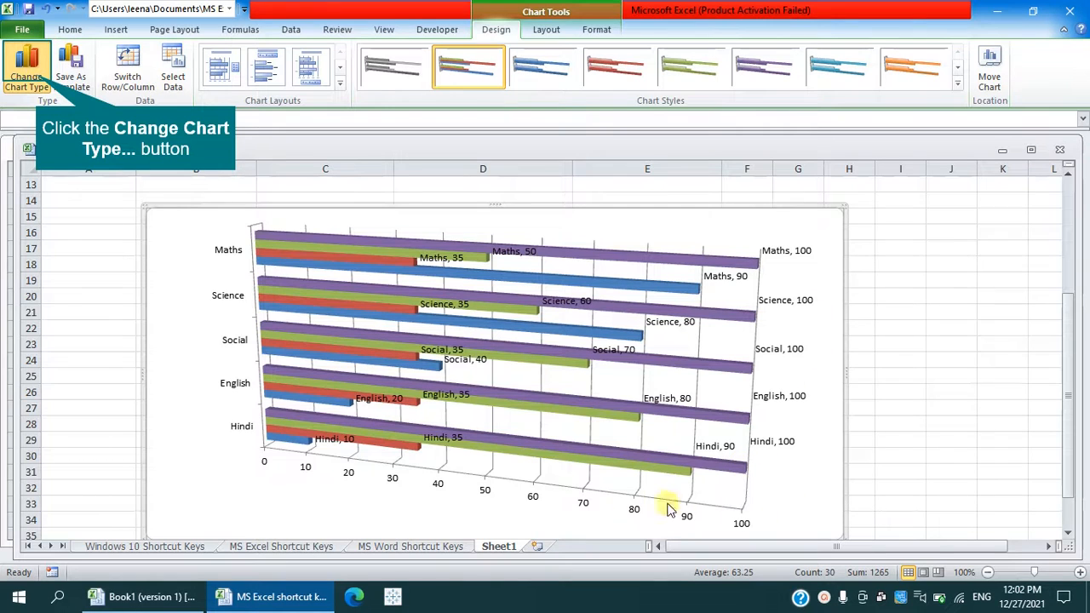
# - Change the 3-D bar chart to the Stacked Area chart type
pyautogui.click(27, 72)
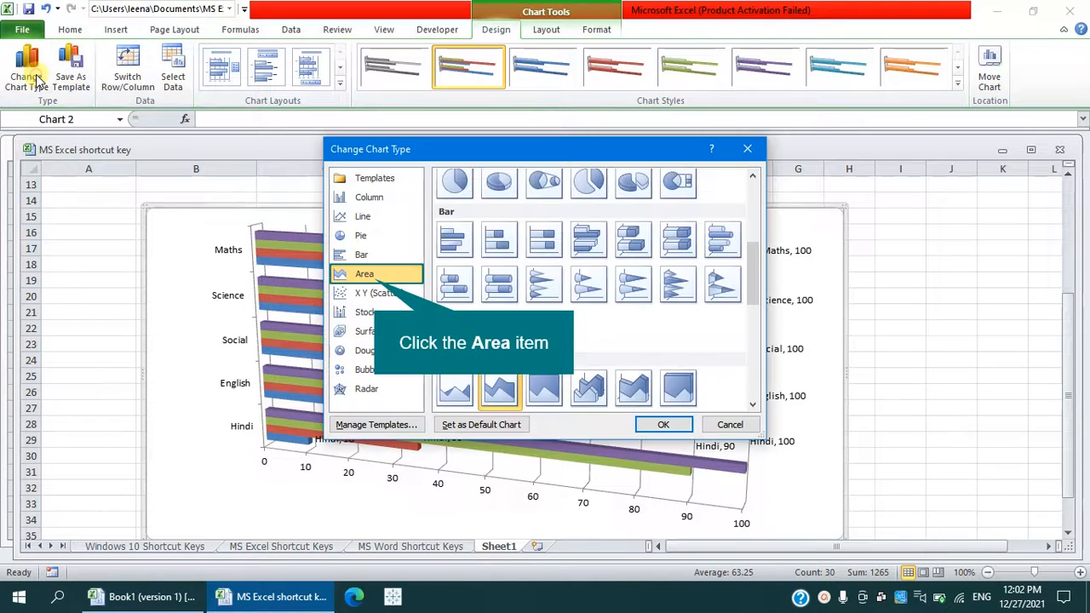
pyautogui.click(379, 275)
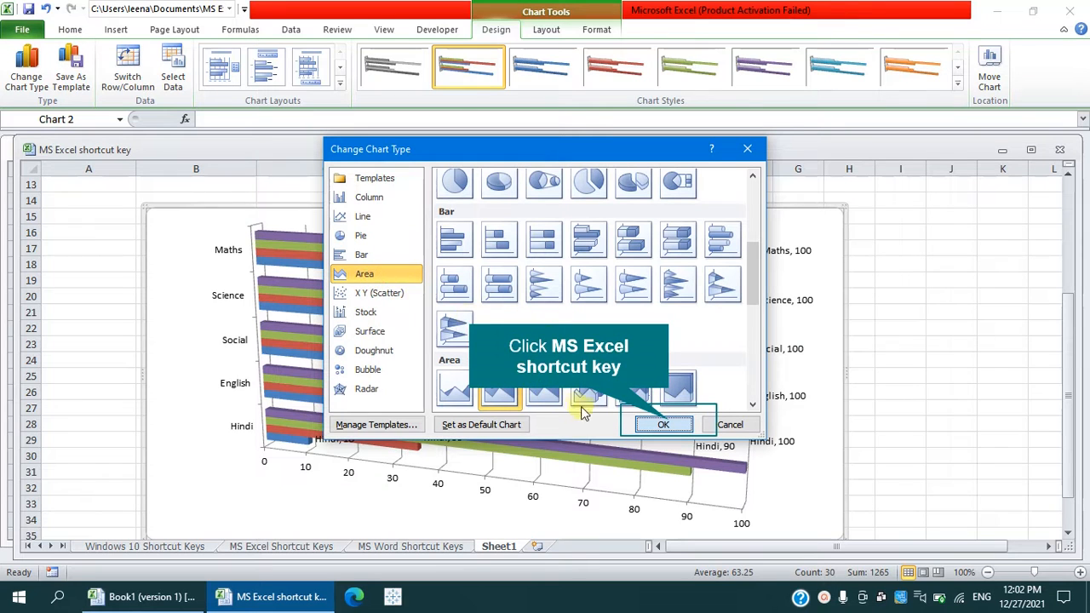
pyautogui.click(661, 426)
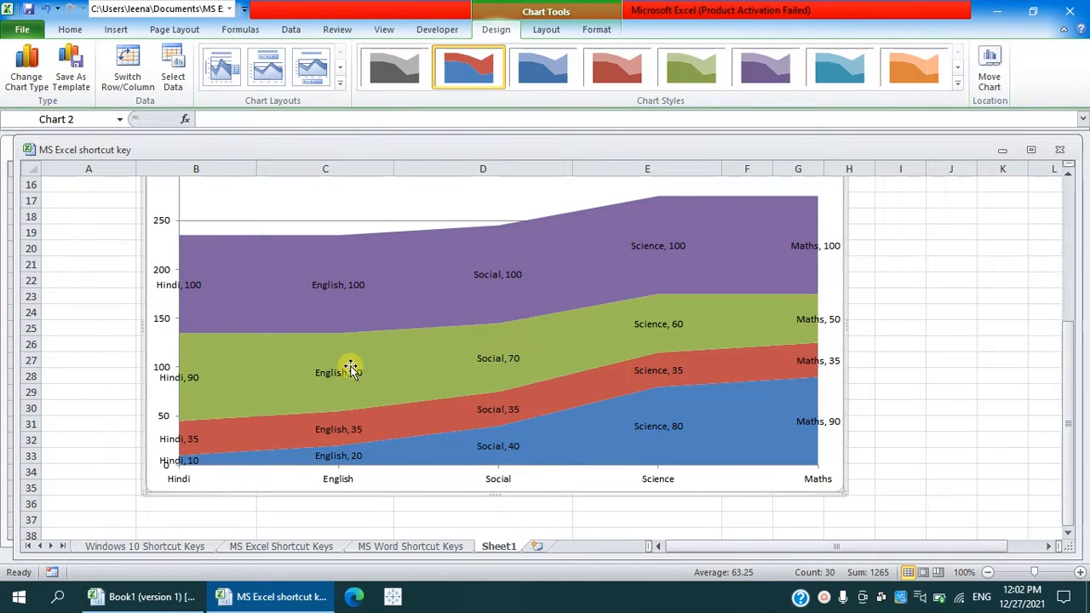
pyautogui.scroll(1, 762, 406)
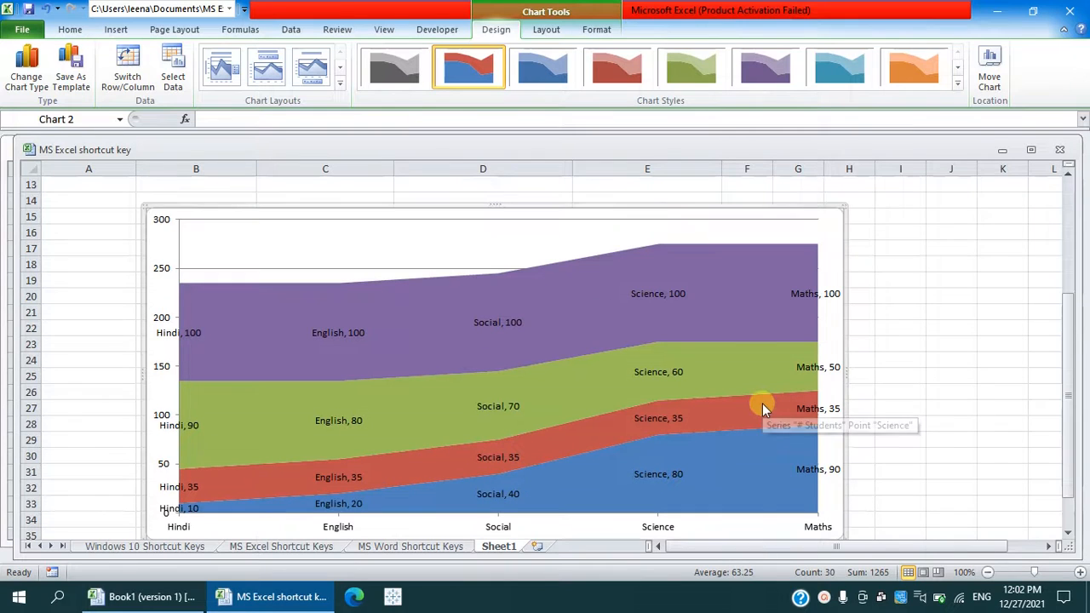
# - Change the area chart to the Scatter with Smooth Lines and Markers type
pyautogui.click(26, 64)
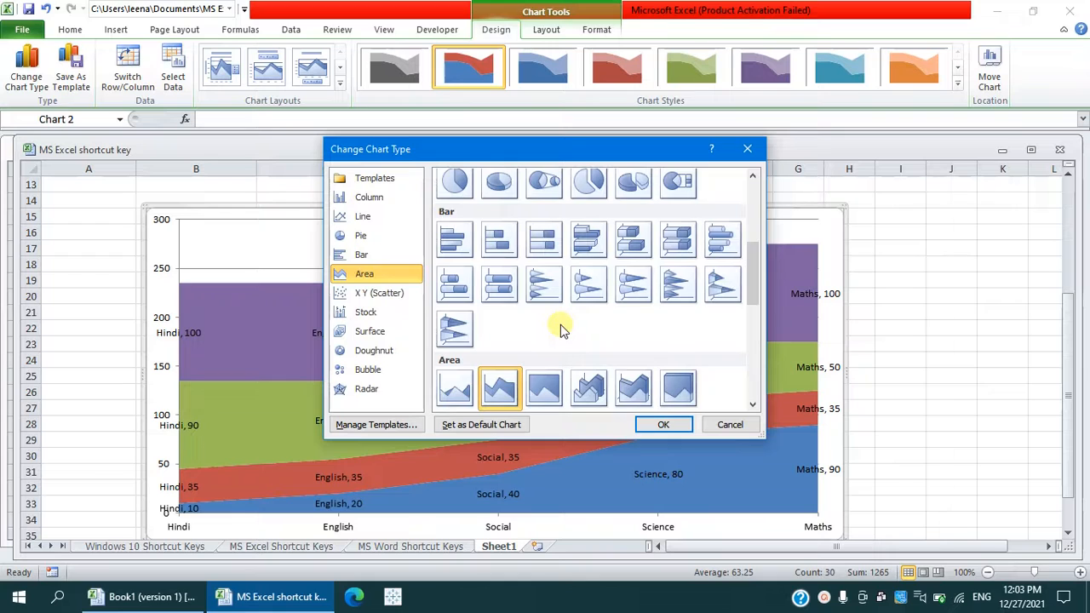
pyautogui.click(403, 293)
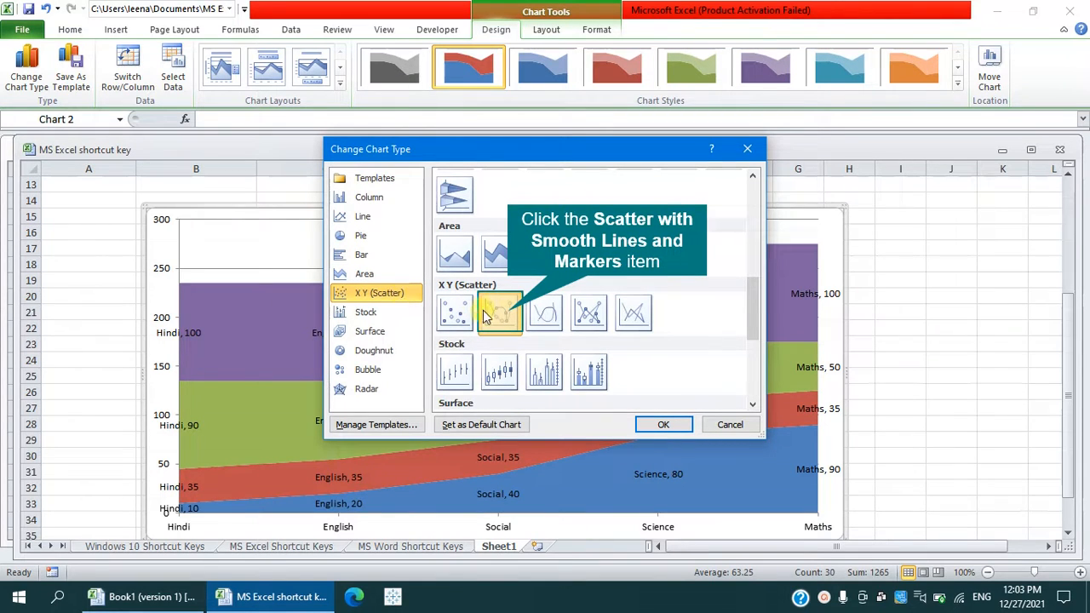
pyautogui.click(509, 317)
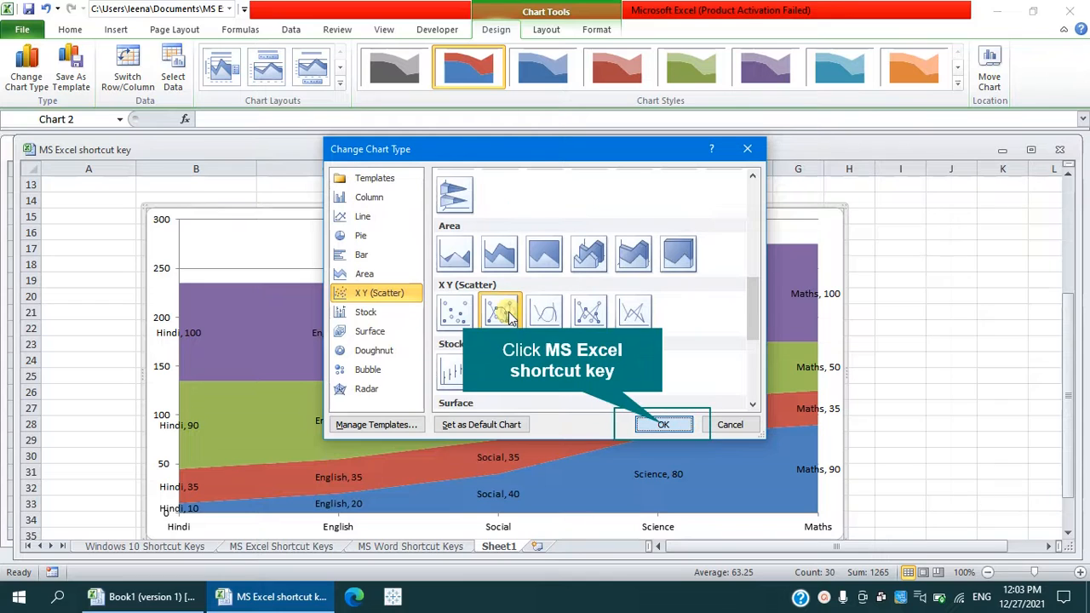
pyautogui.click(660, 426)
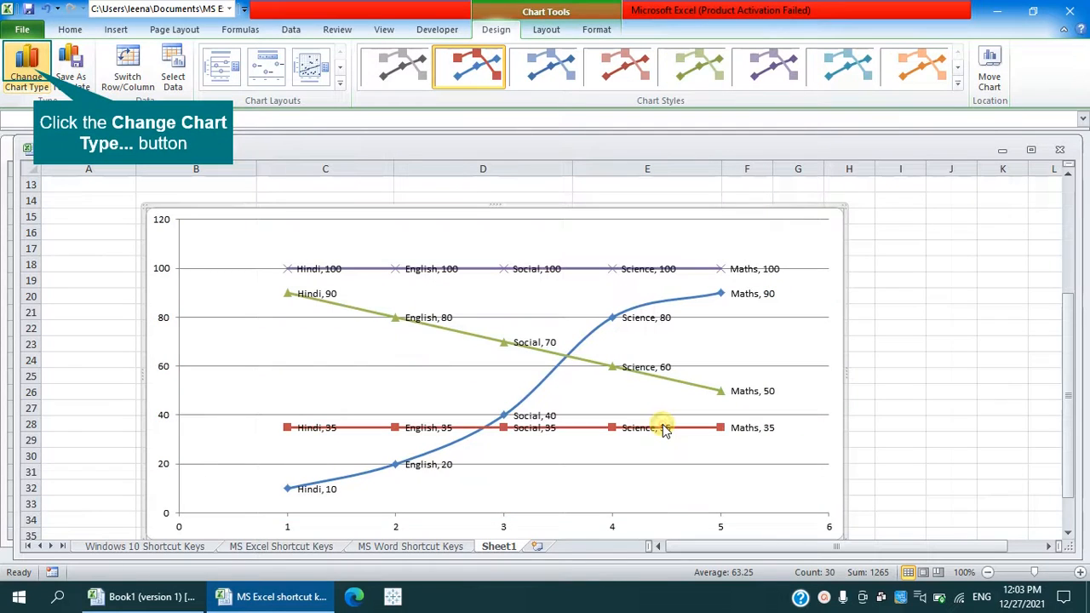
# - Change the scatter chart to the Open-High-Low-Close stock chart type
pyautogui.click(26, 61)
pyautogui.click(386, 317)
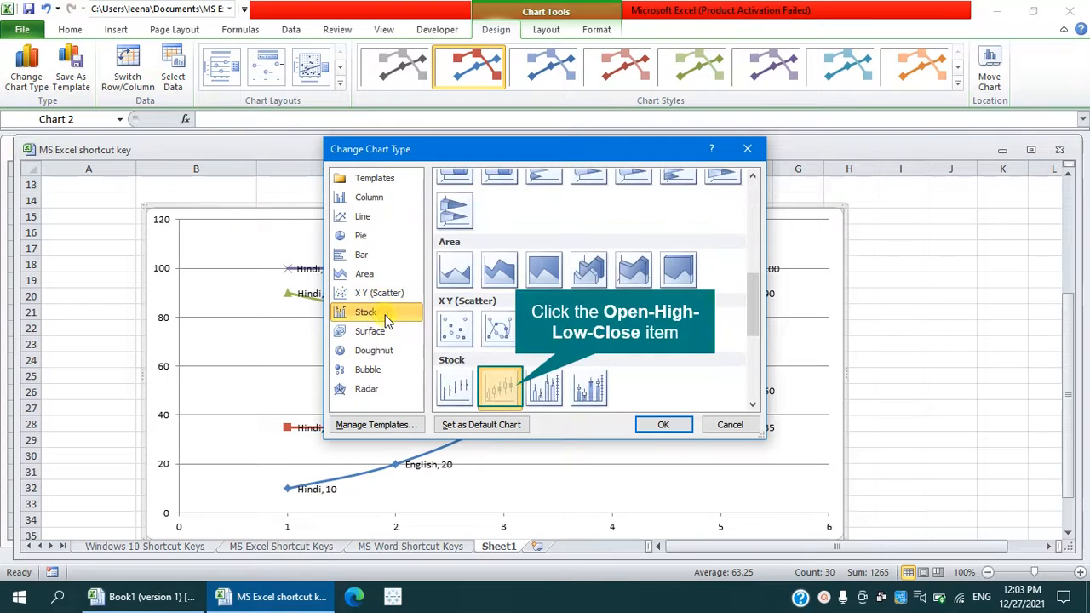
pyautogui.click(502, 387)
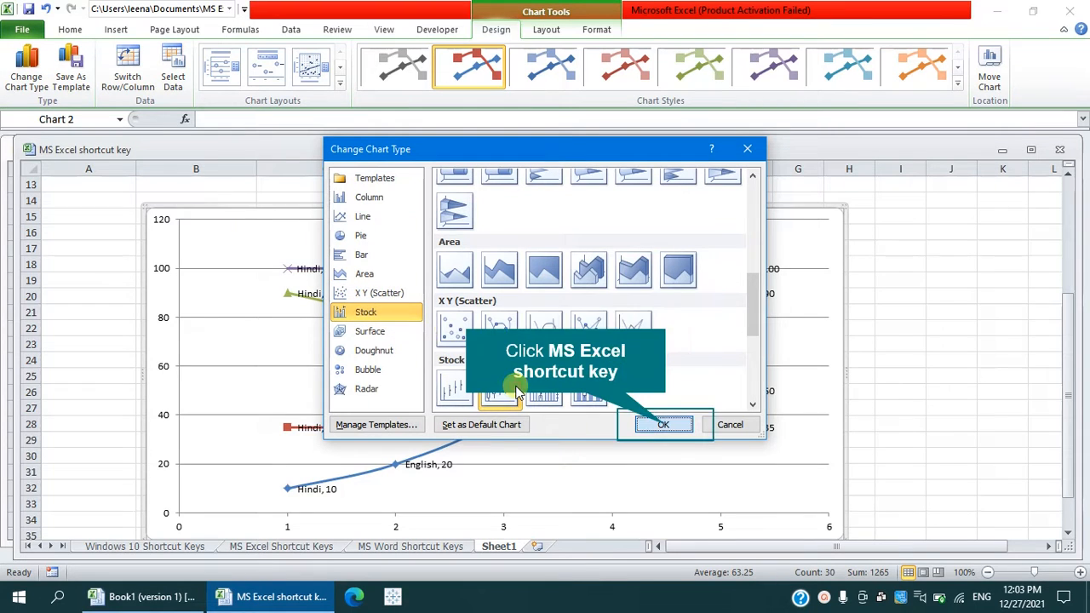
pyautogui.click(661, 425)
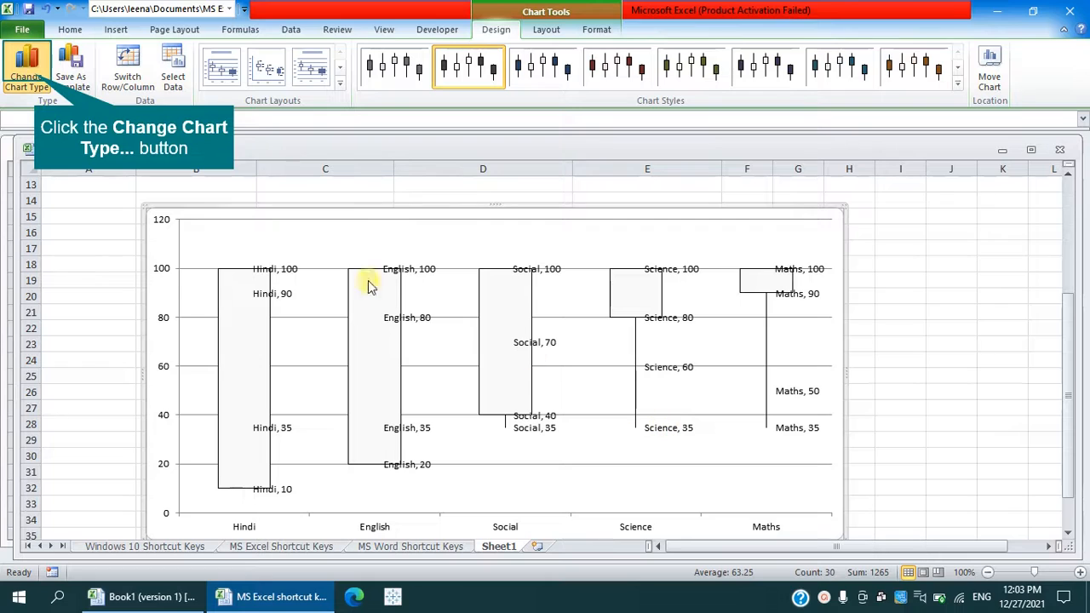
# - Change the stock chart to the Radar with Markers chart type
pyautogui.click(28, 68)
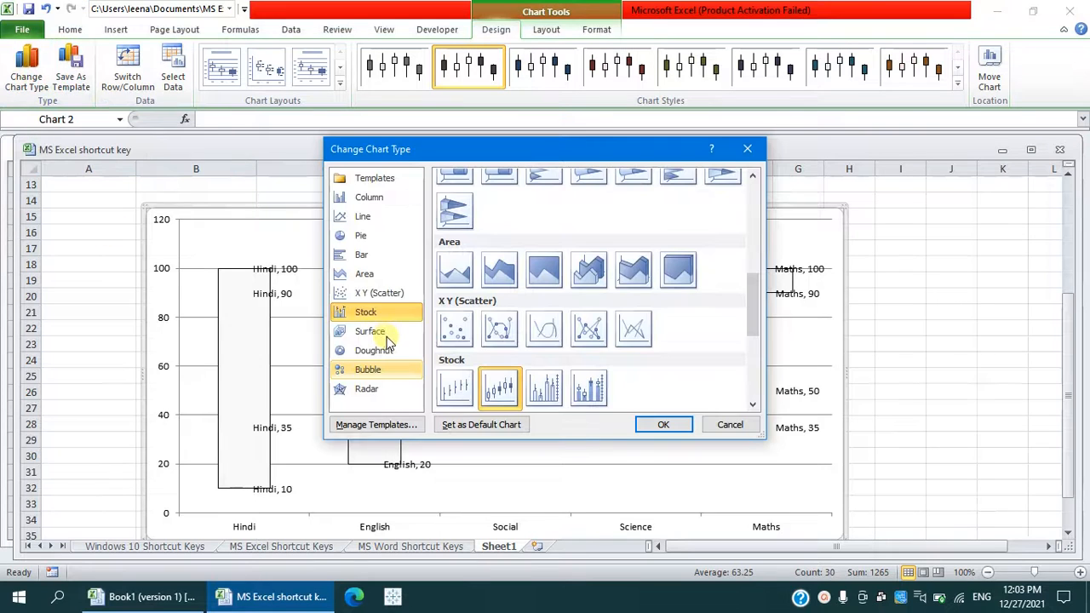
pyautogui.click(393, 383)
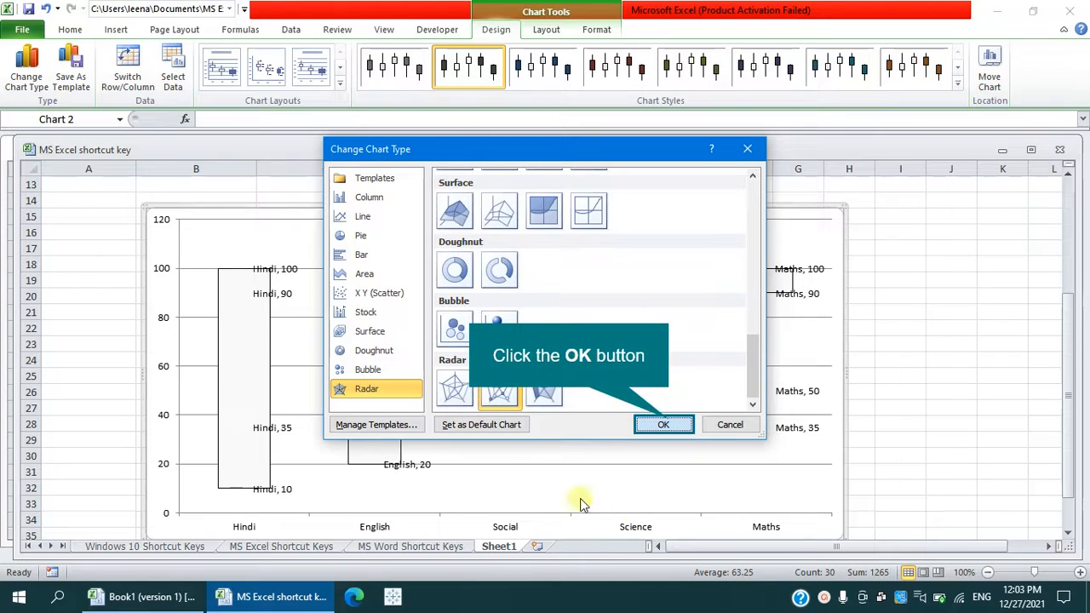
pyautogui.click(664, 424)
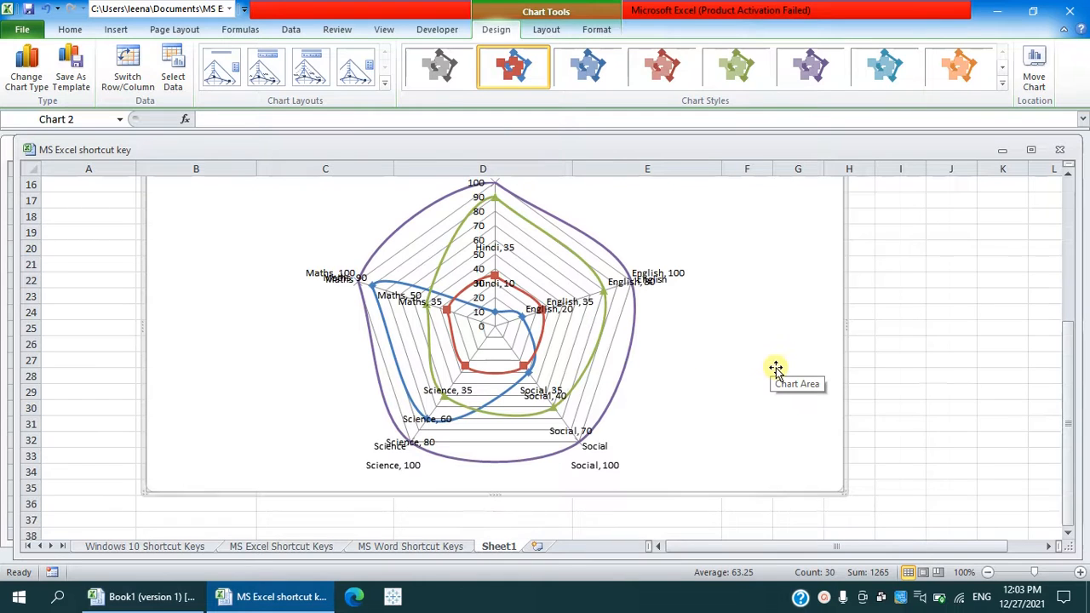
pyautogui.scroll(1, 774, 368)
pyautogui.scroll(-1, 775, 368)
pyautogui.scroll(1, 775, 368)
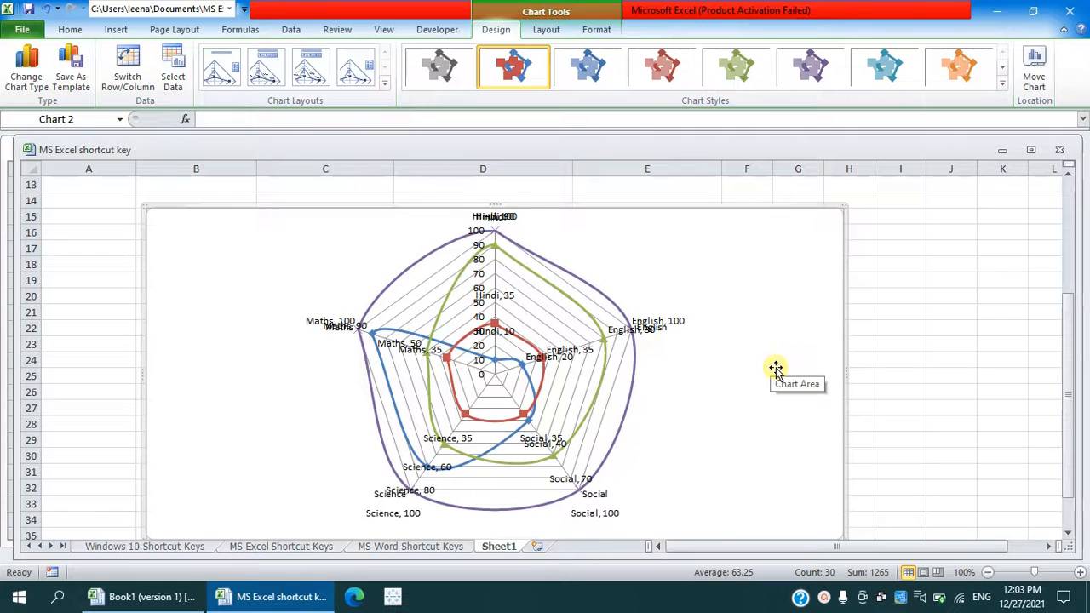
pyautogui.scroll(-1, 775, 368)
pyautogui.scroll(2, 775, 368)
pyautogui.scroll(-2, 774, 368)
pyautogui.scroll(2, 774, 368)
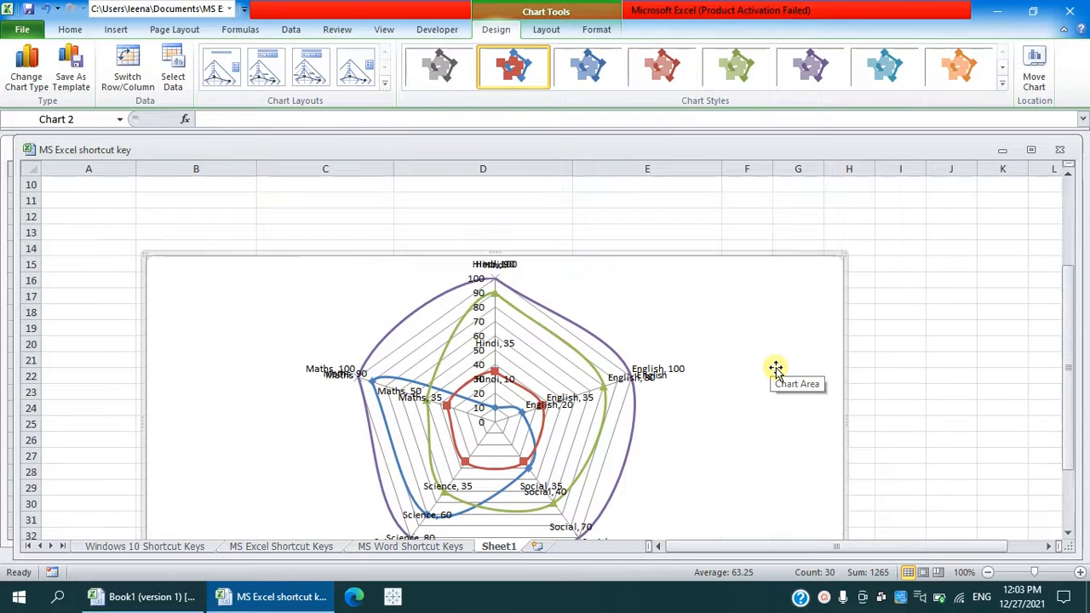
pyautogui.scroll(-2, 775, 368)
pyautogui.scroll(1, 775, 368)
pyautogui.scroll(-1, 775, 368)
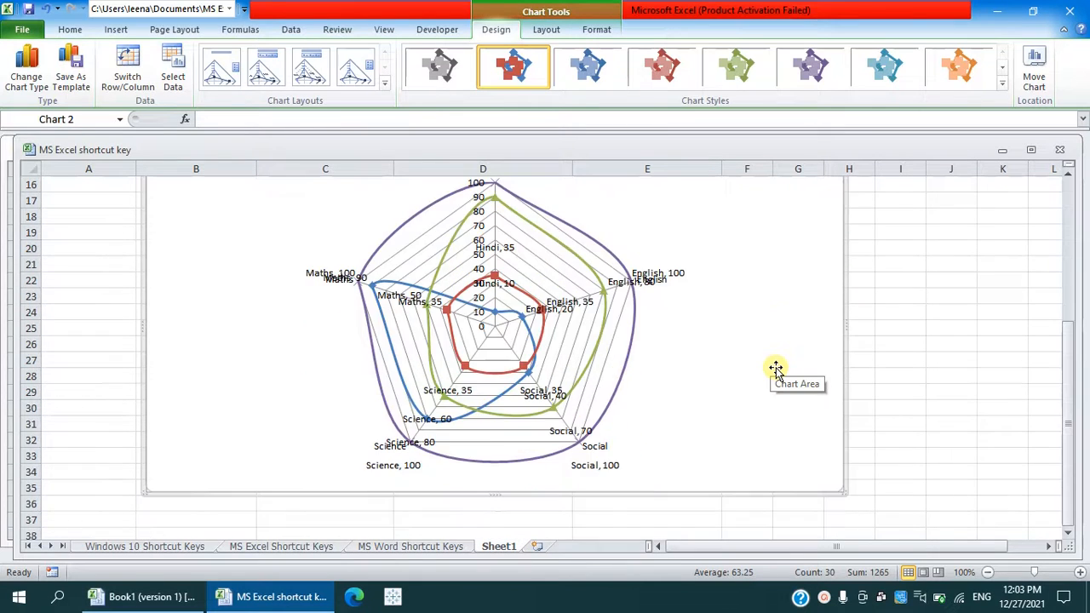
pyautogui.scroll(1, 775, 368)
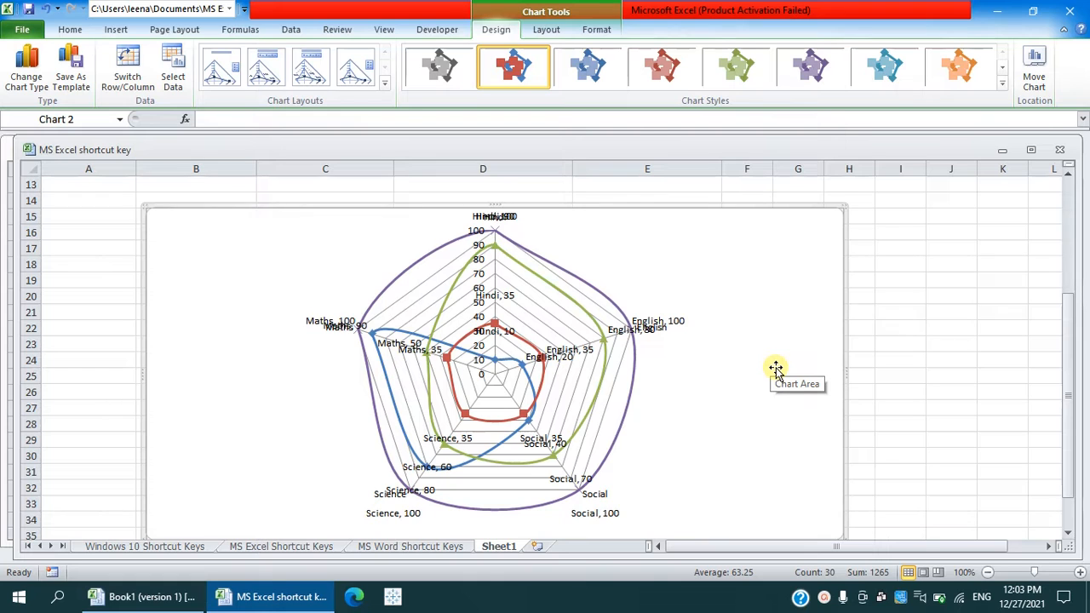
pyautogui.scroll(-3, 752, 363)
pyautogui.scroll(3, 753, 362)
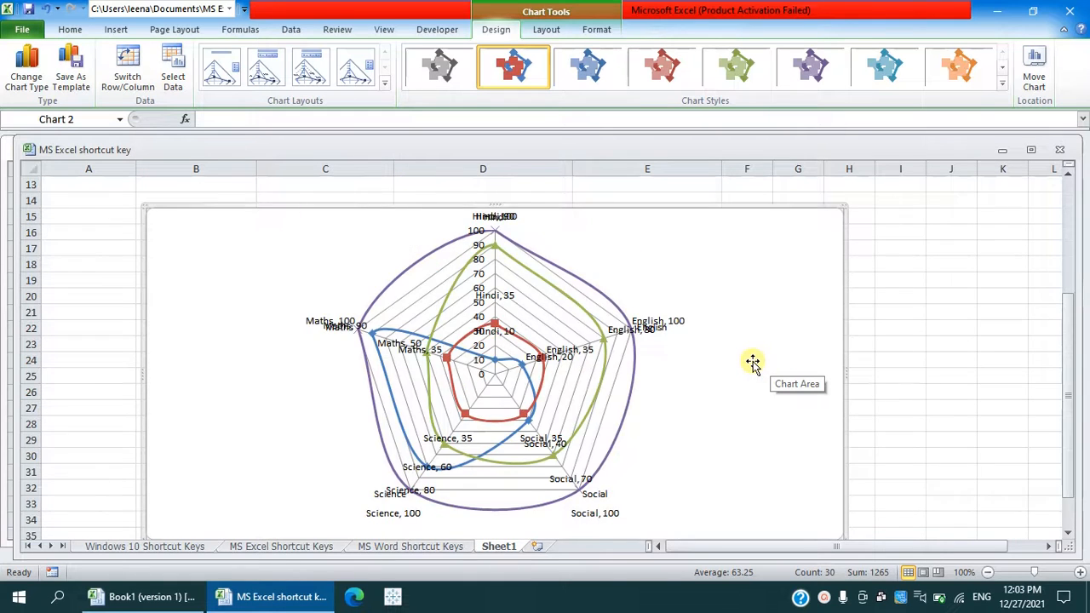
pyautogui.scroll(2, 753, 362)
pyautogui.scroll(-2, 752, 362)
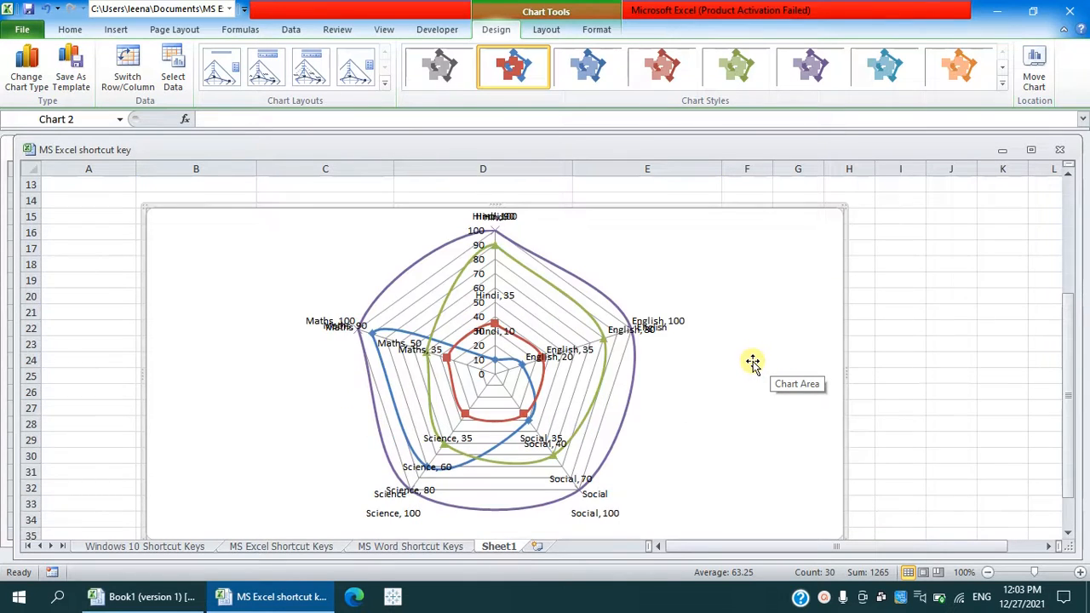